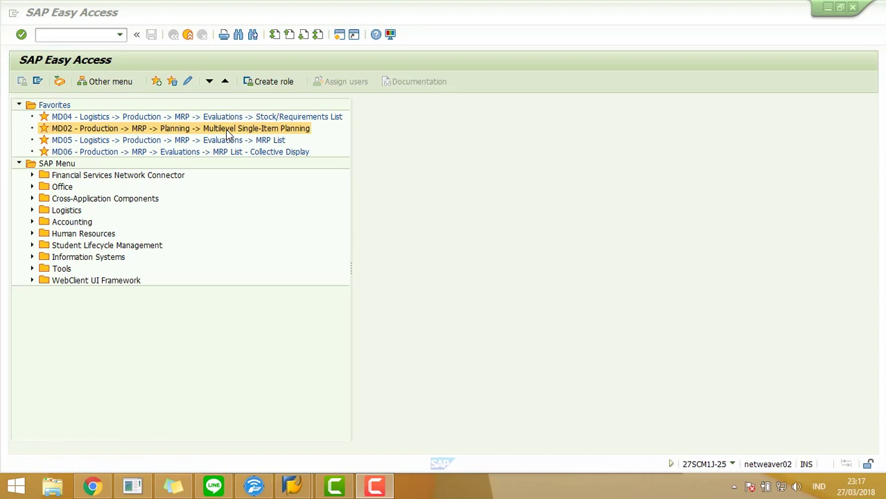
left_click(246, 140)
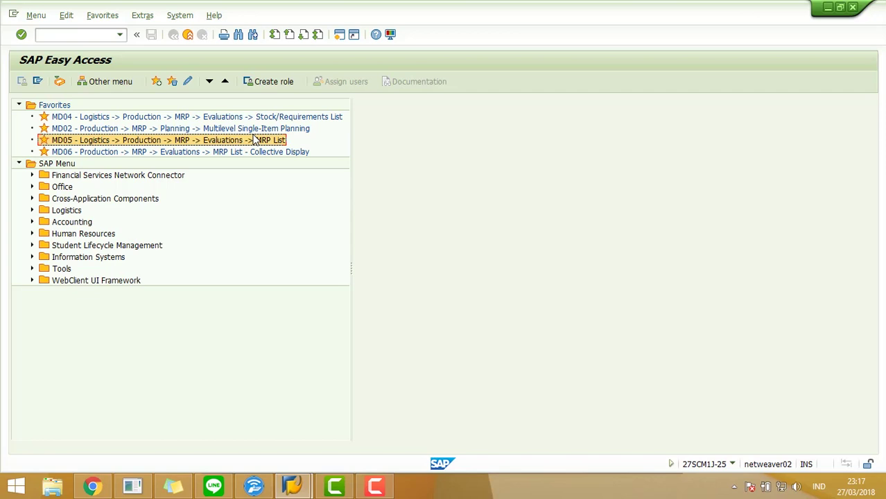
left_click(277, 119)
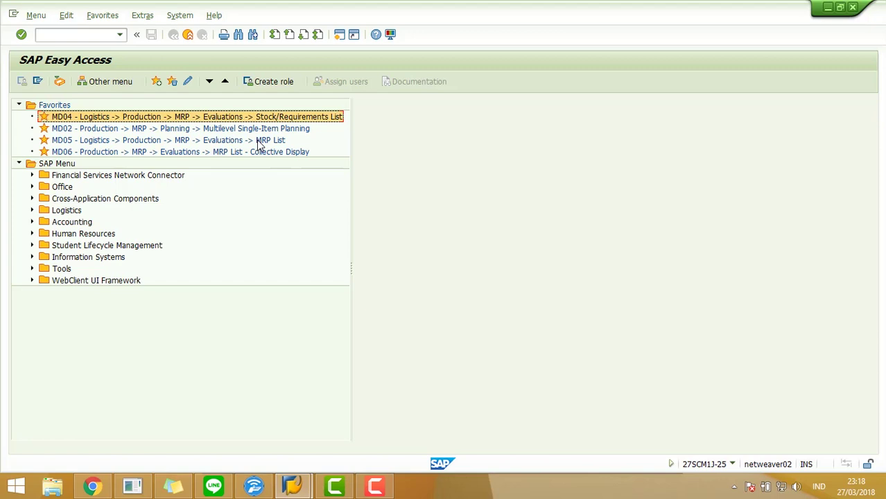
left_click(259, 141)
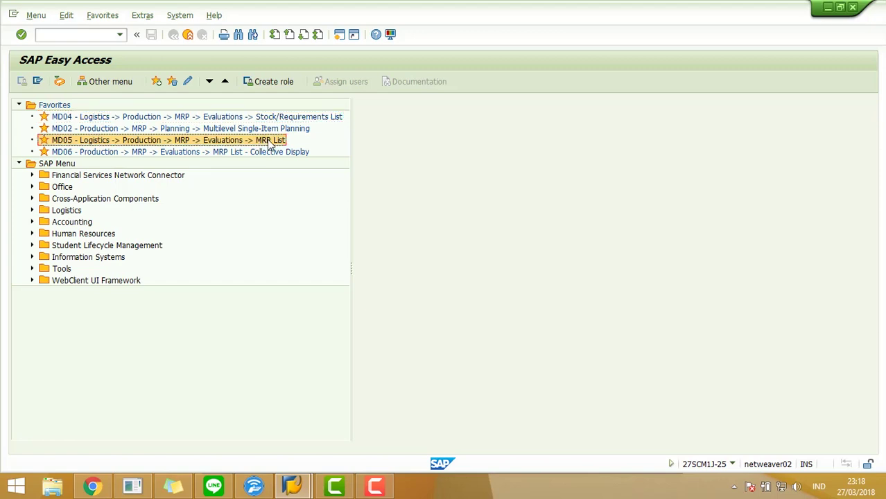
left_click(301, 117)
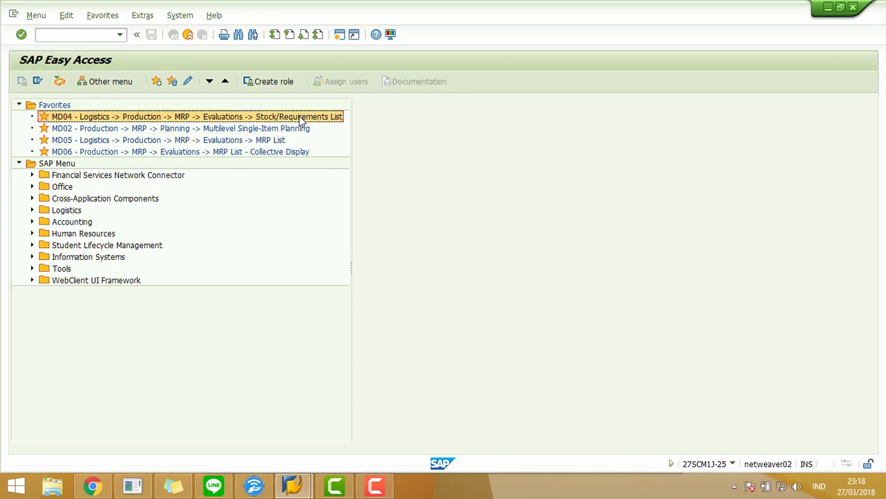
left_click(271, 141)
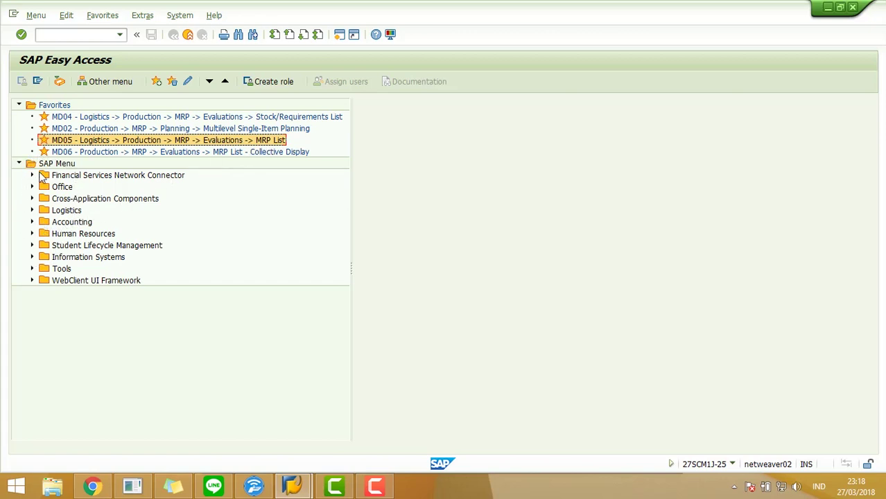
left_click(32, 210)
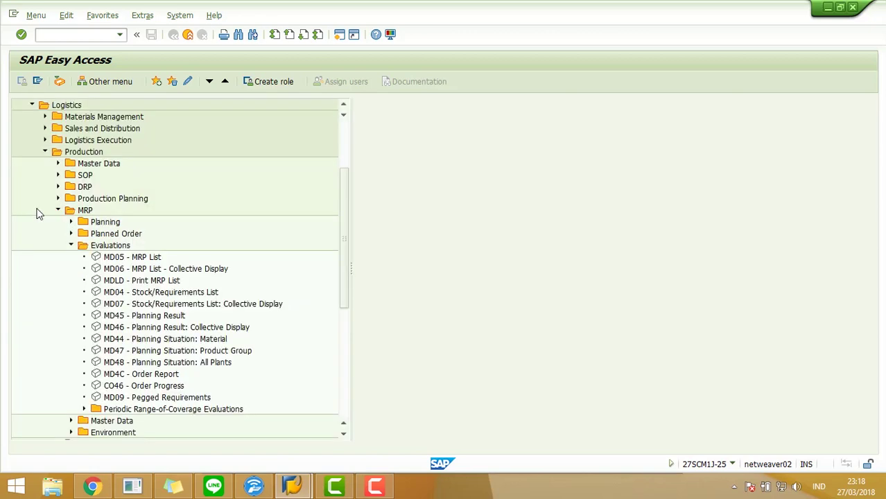
left_click(32, 105)
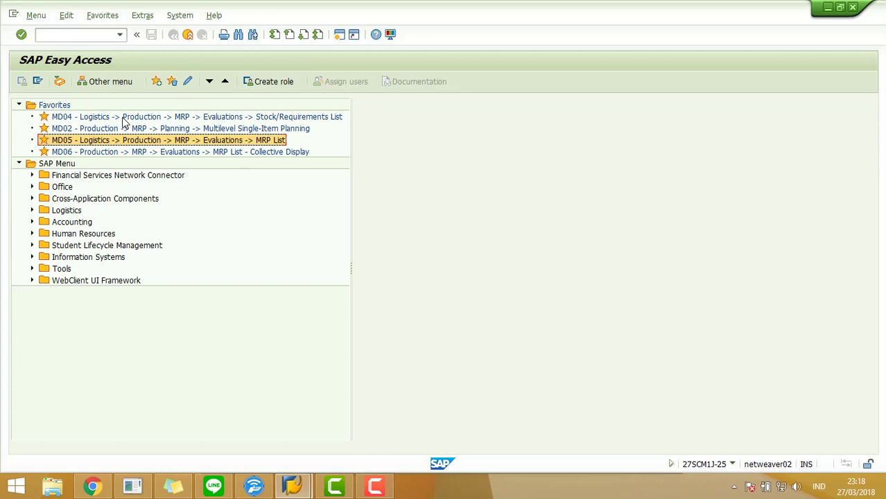
- Open the MD06 MRP List - Collective Display transaction and set the MRP controller to 025 for plant 1000
left_click(128, 155)
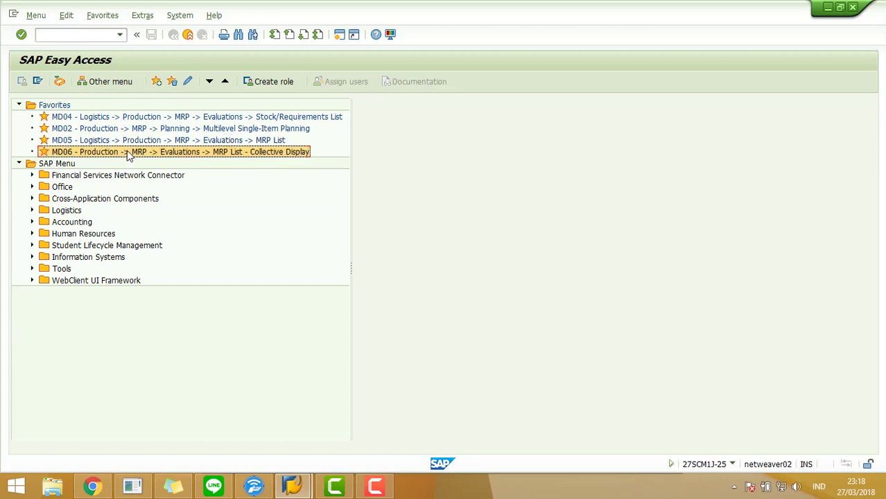
double_click(128, 152)
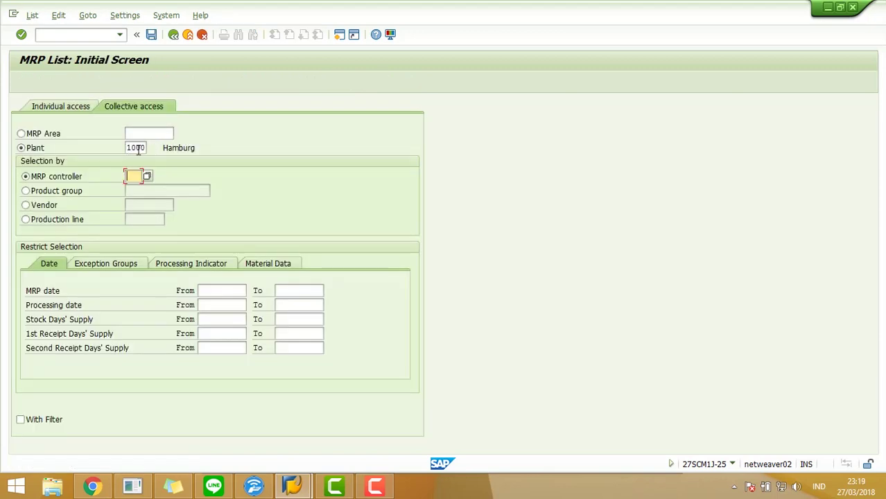
left_click(126, 148)
left_click_drag(127, 147, 158, 149)
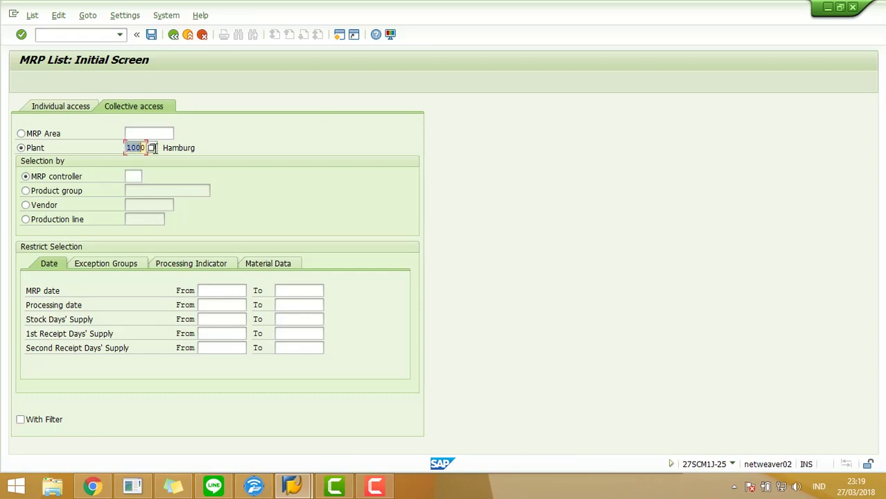
left_click(134, 176)
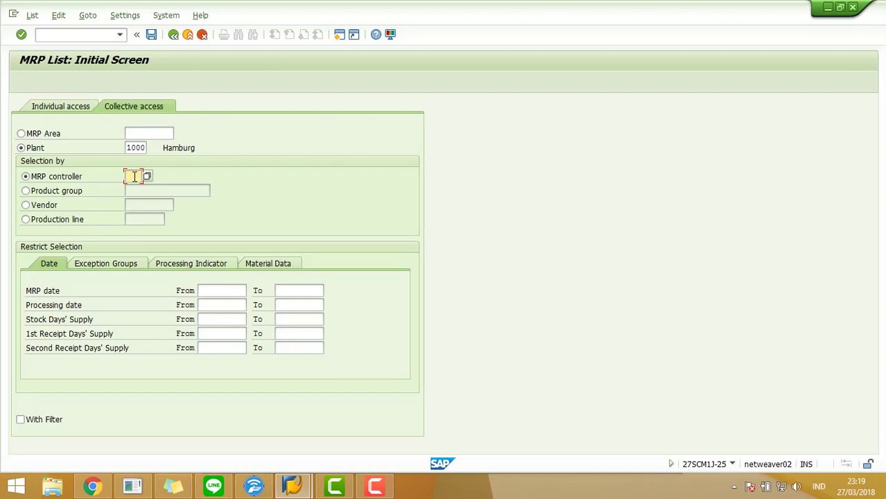
type("025")
- Restrict the MRP date to the range 26.03.2018 to 27.03.2018 and run the material list
left_click(212, 292)
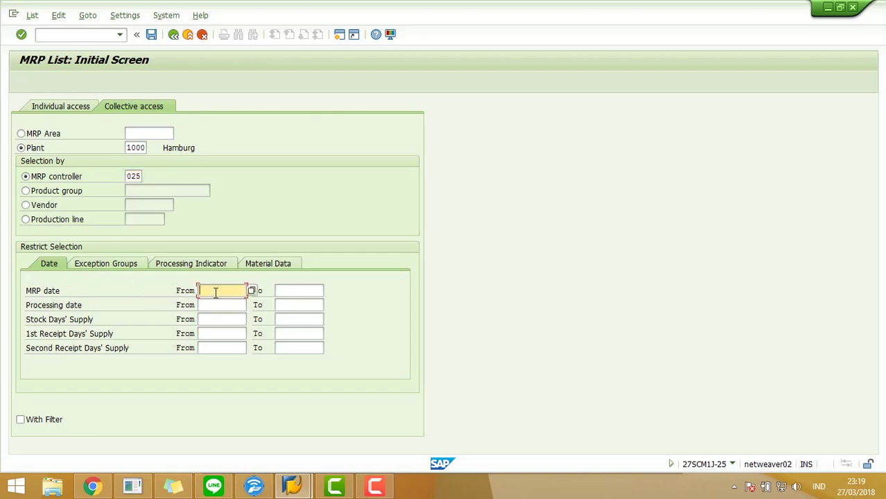
left_click(255, 295)
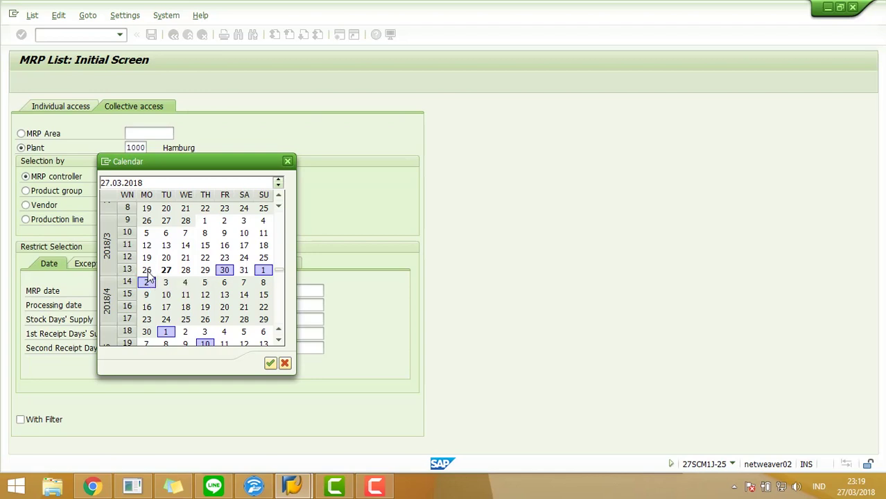
double_click(147, 270)
left_click(286, 290)
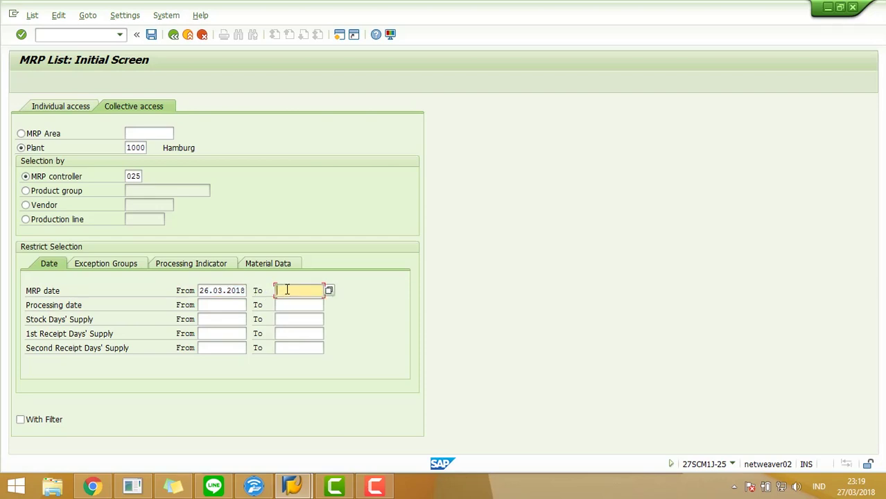
left_click(328, 291)
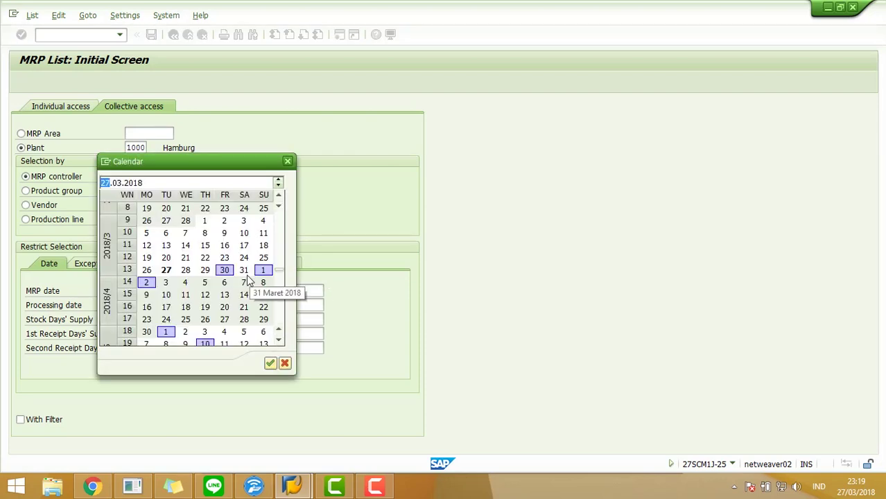
double_click(165, 273)
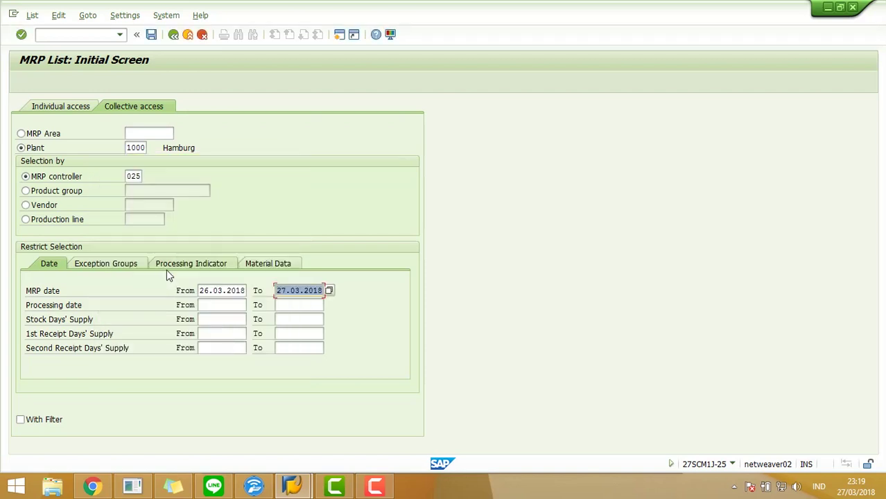
left_click(243, 291)
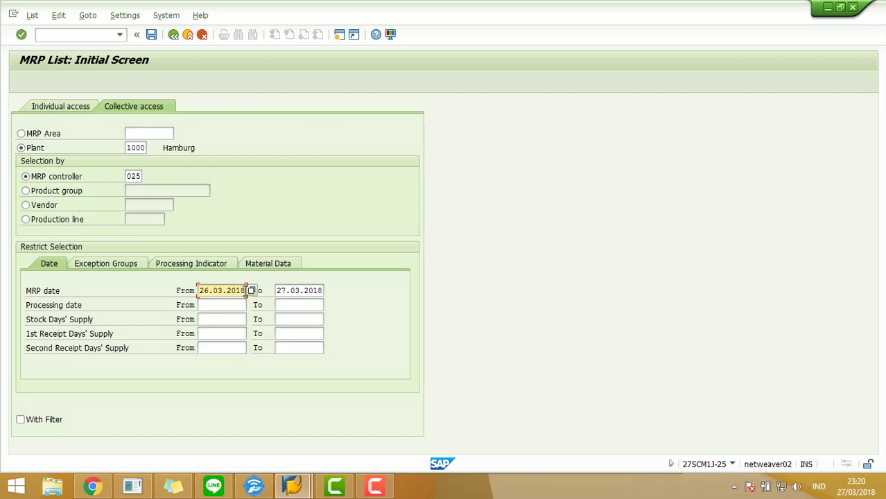
key("F8")
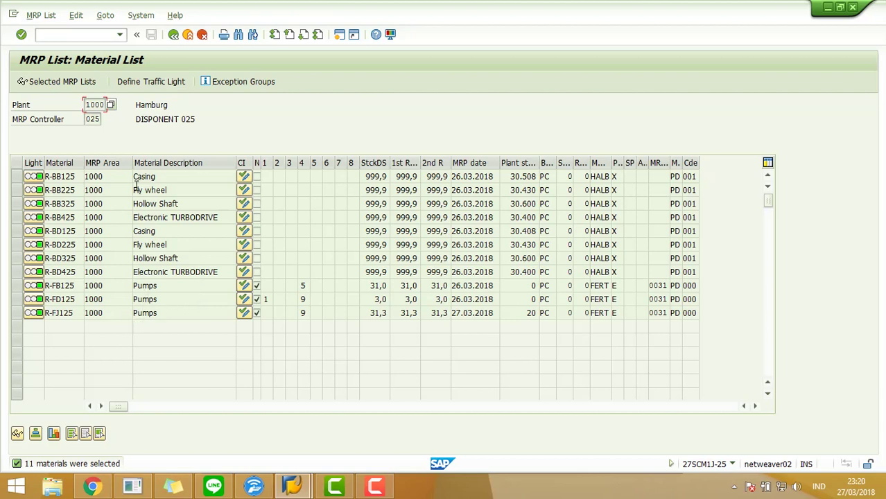
- Examine the materials in the list and the exception group 1 and 4 entries of the pump rows
left_click_drag(137, 179, 109, 190)
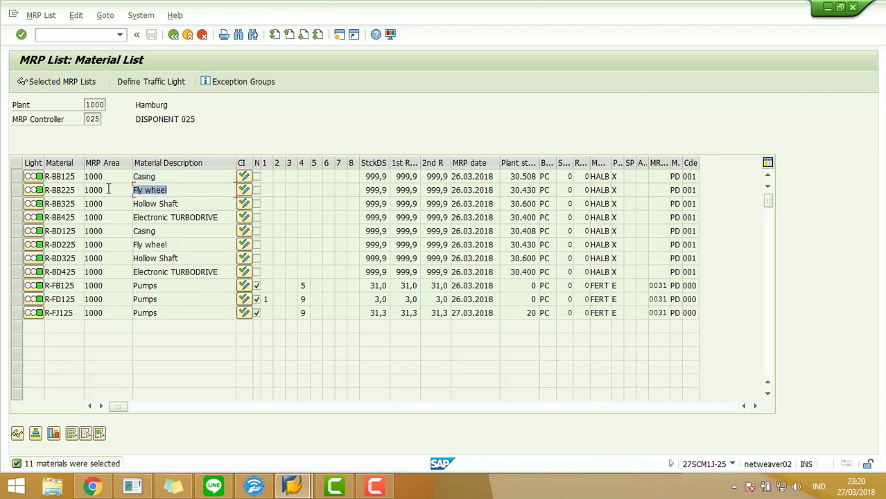
left_click_drag(167, 286, 128, 312)
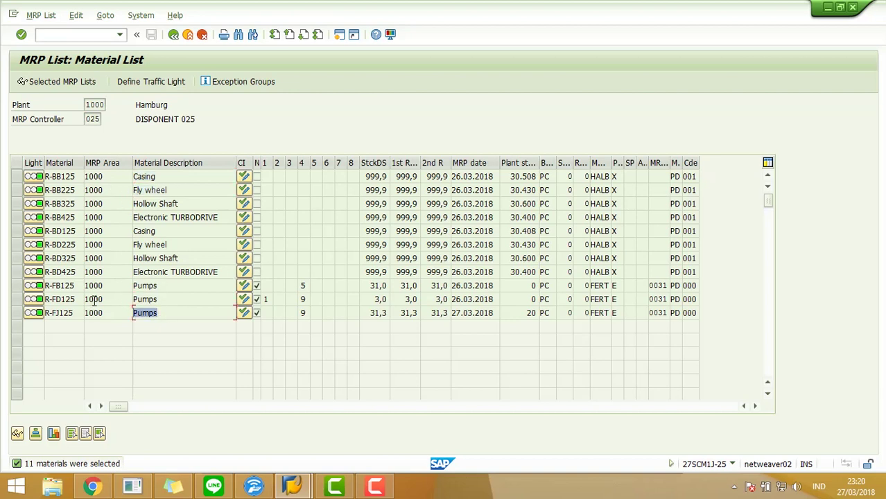
left_click(266, 299)
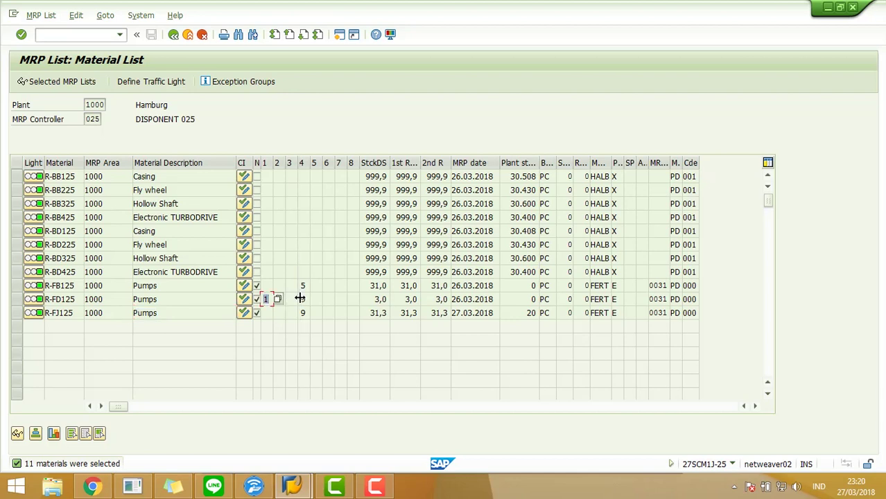
left_click(302, 299)
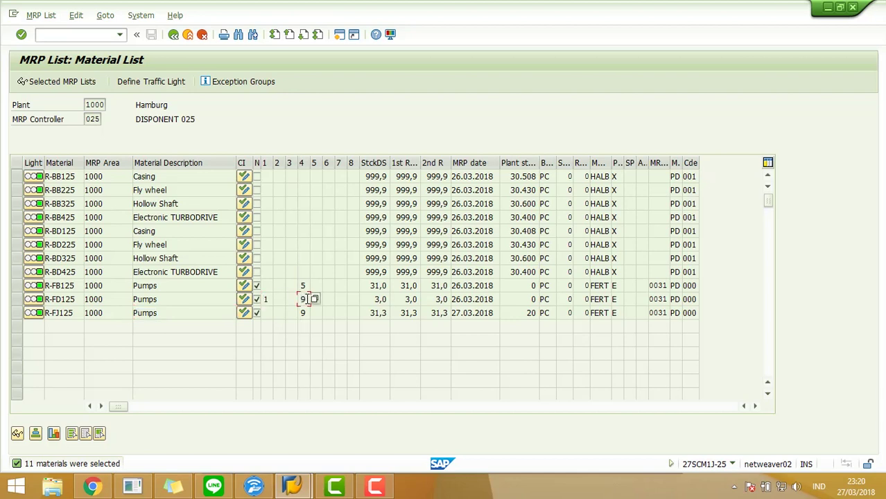
double_click(304, 299)
mouse_move(95, 487)
double_click(302, 312)
left_click(264, 299)
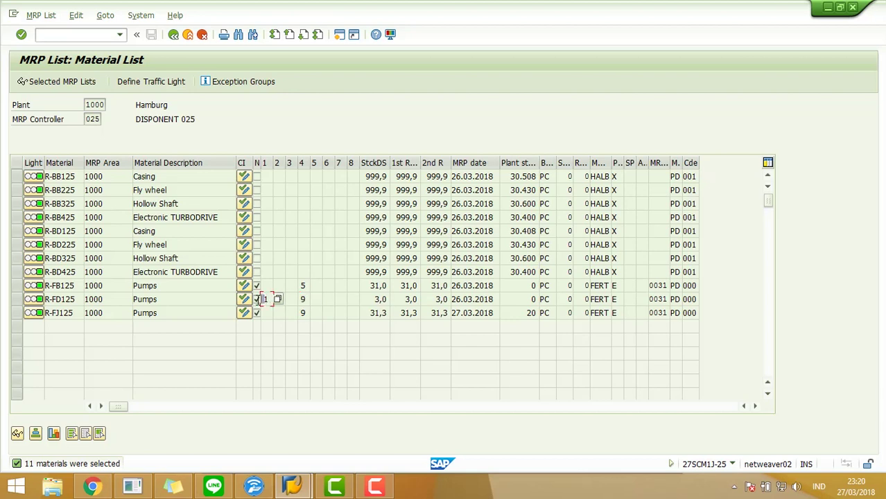
type("1")
left_click(303, 299)
- Review the R-FJ125 pump row and compare its exception group entries with those of R-FD125
left_click(46, 313)
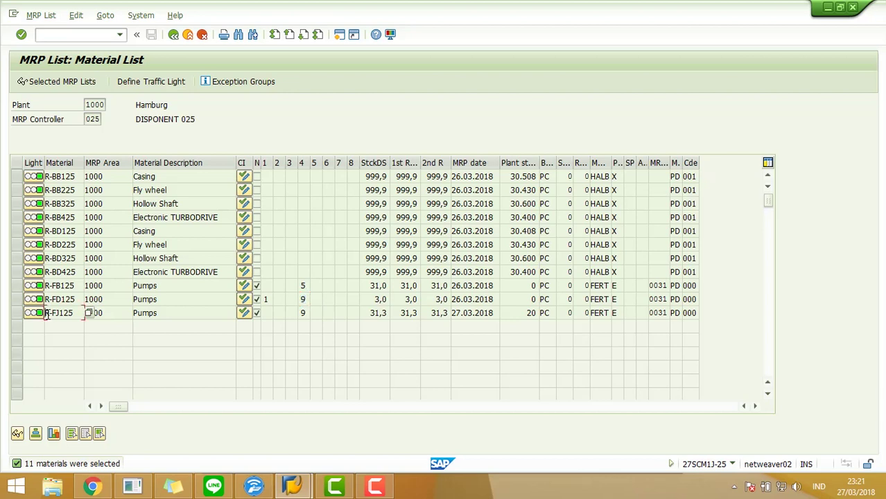
left_click_drag(47, 313, 75, 314)
left_click_drag(134, 313, 172, 312)
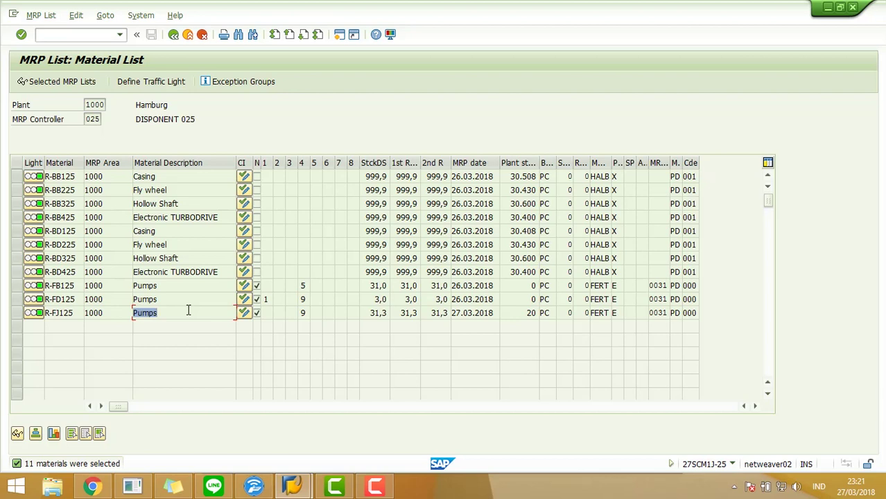
left_click(297, 313)
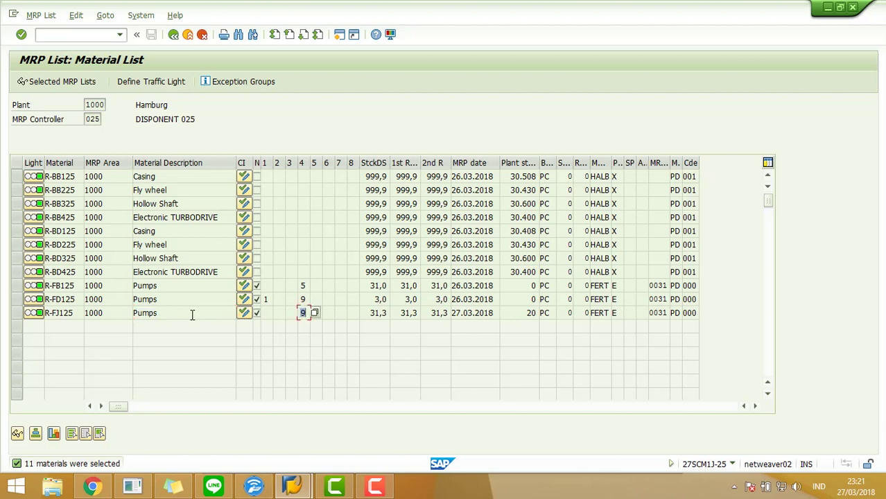
left_click(266, 299)
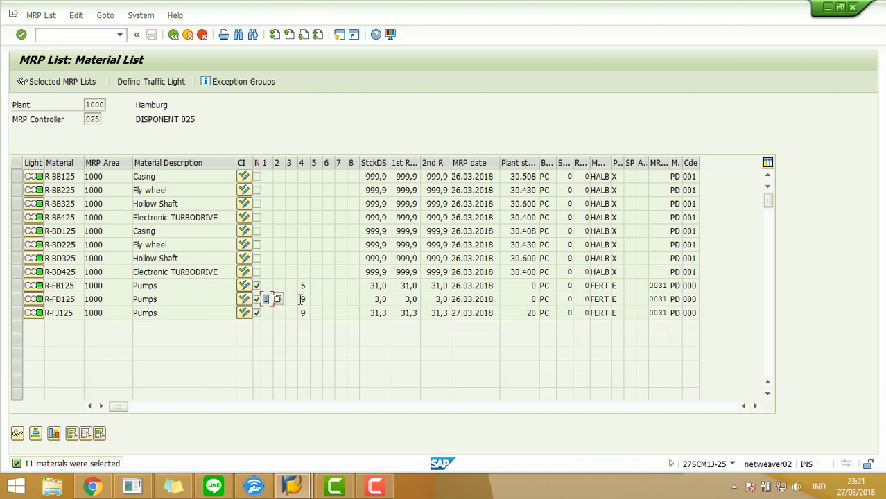
left_click(302, 299)
left_click(302, 313)
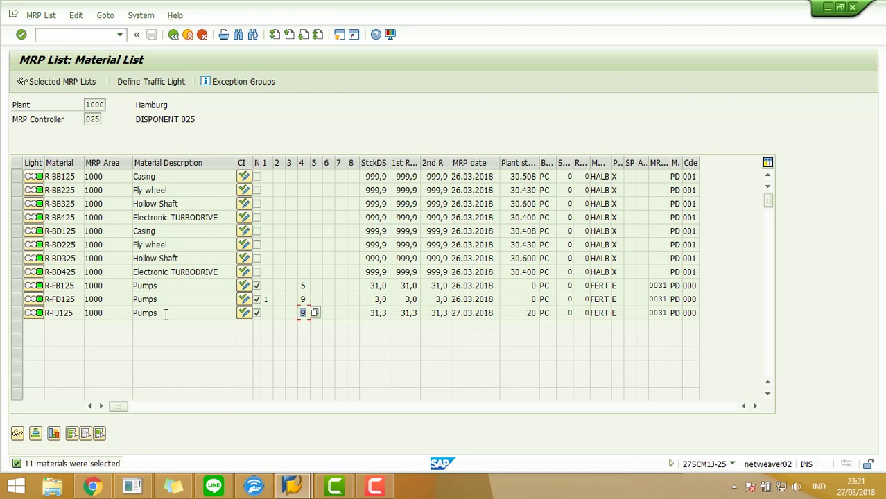
- Open the individual MRP list for material R-FJ125 and widen its Exception column to show the full heading
left_click(63, 314)
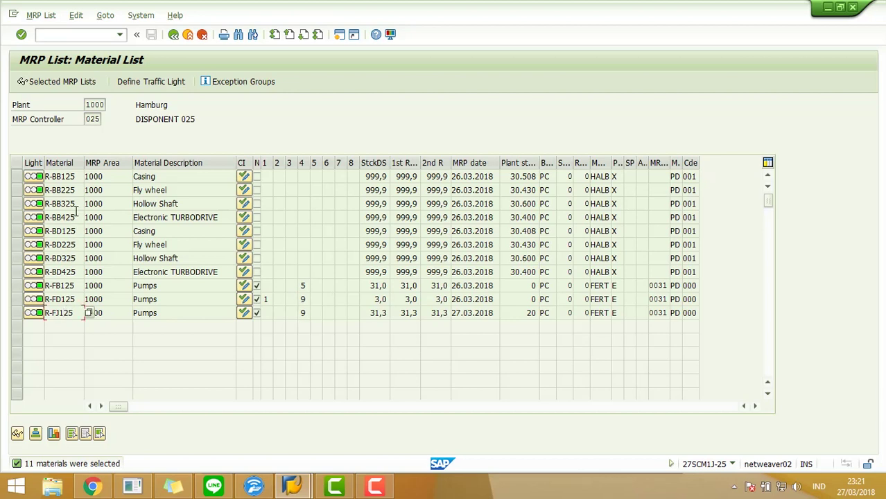
double_click(63, 313)
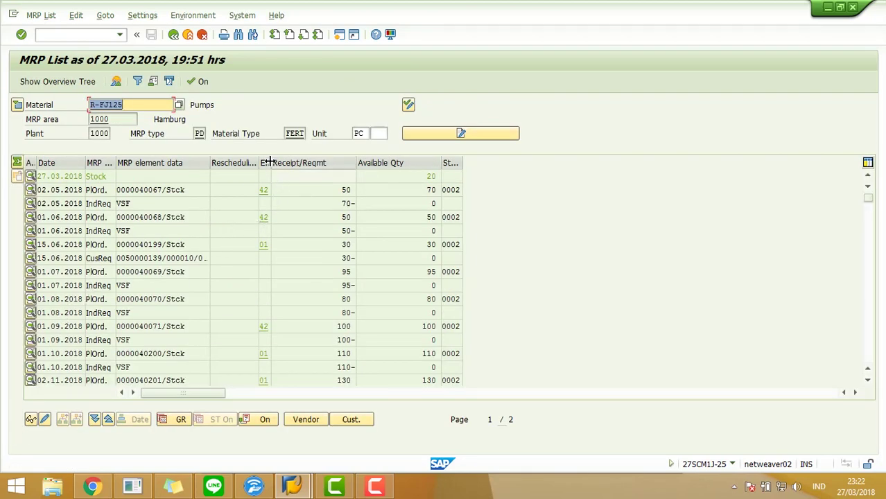
left_click_drag(269, 162, 325, 163)
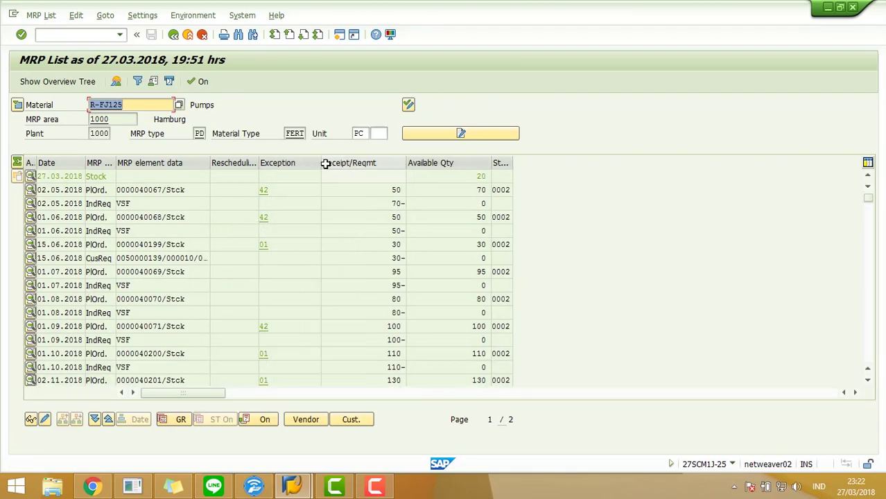
- Look up the meaning of exception message 42 for the 02.05.2018 planned order, then close the exception message list
left_click(264, 191)
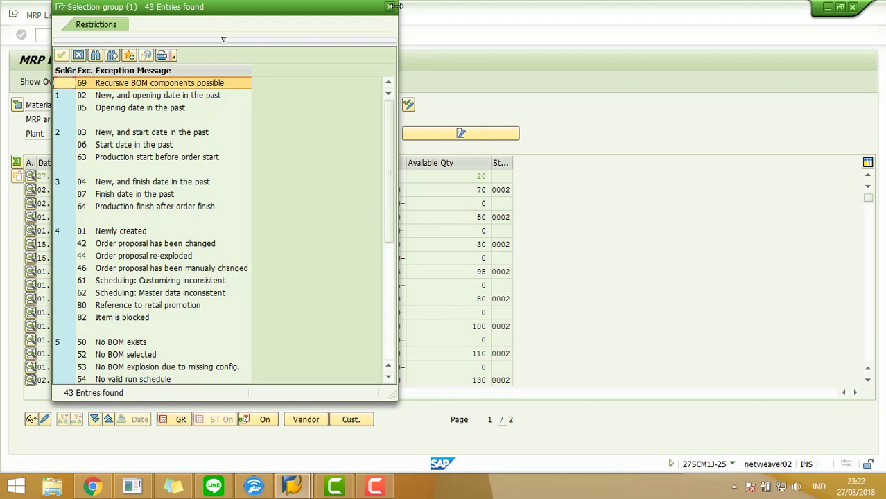
left_click(165, 245)
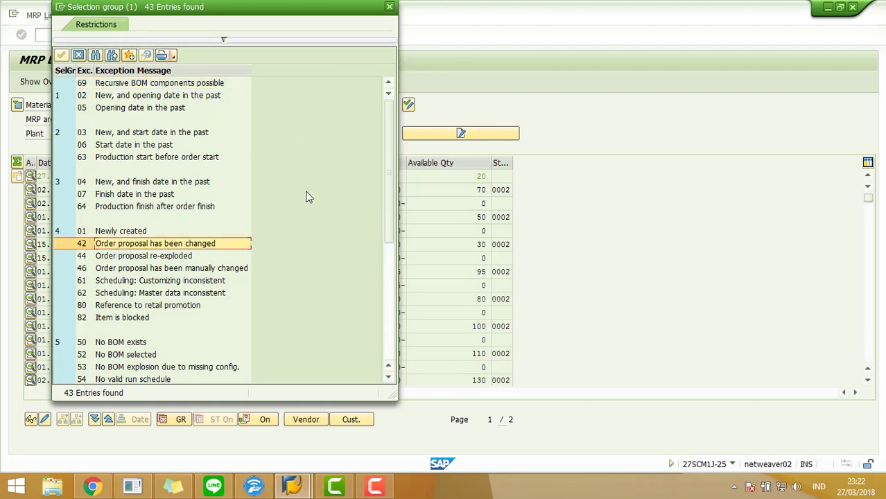
left_click(389, 6)
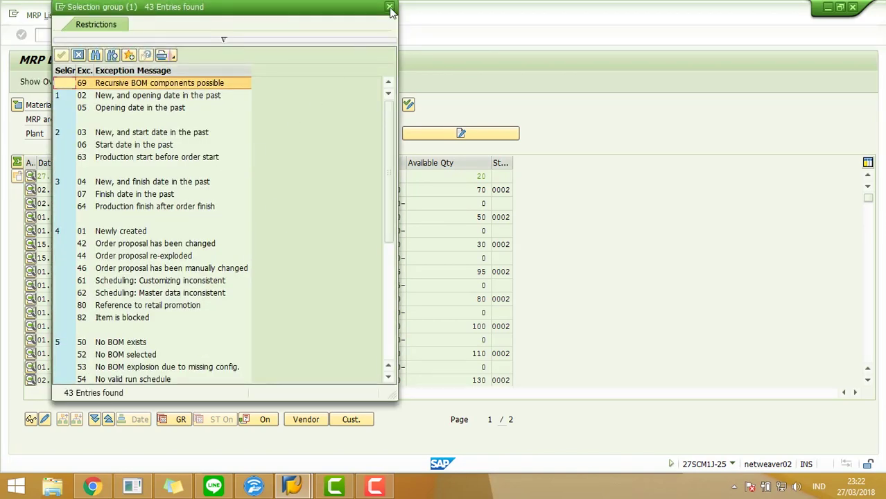
left_click(389, 7)
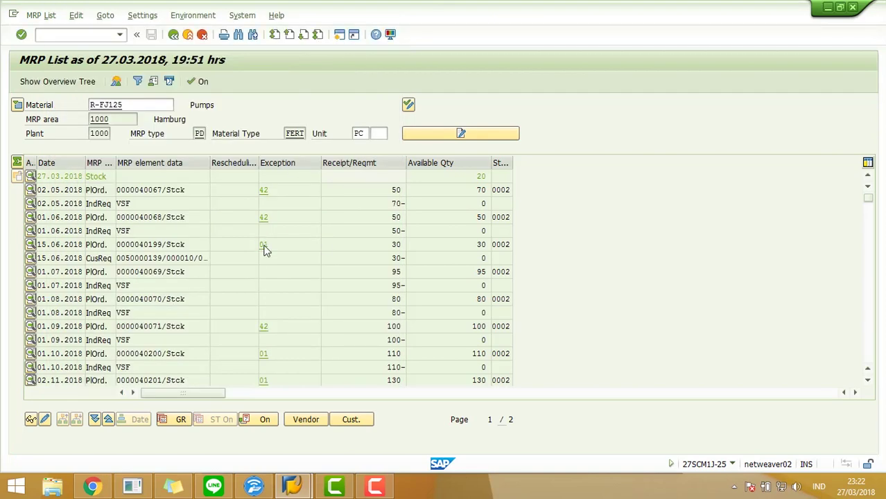
- Look up the meaning of exception message 01 for the 15.06.2018 planned order
left_click(265, 246)
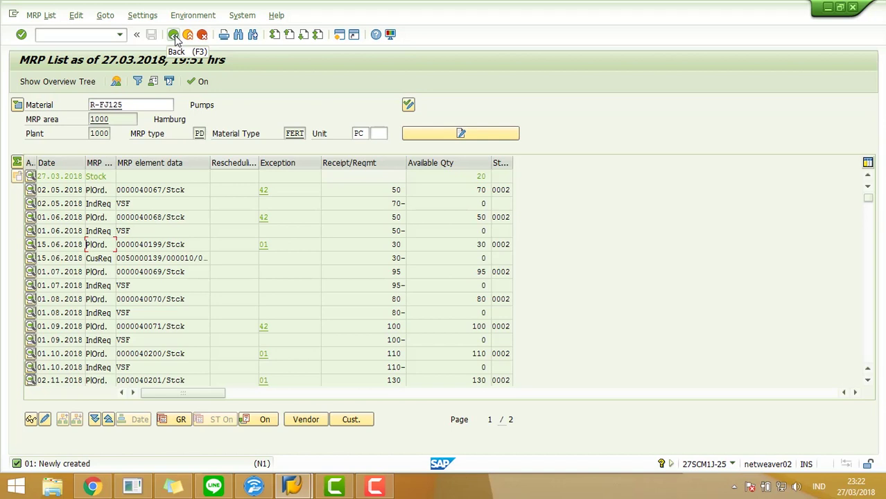
left_click(104, 16)
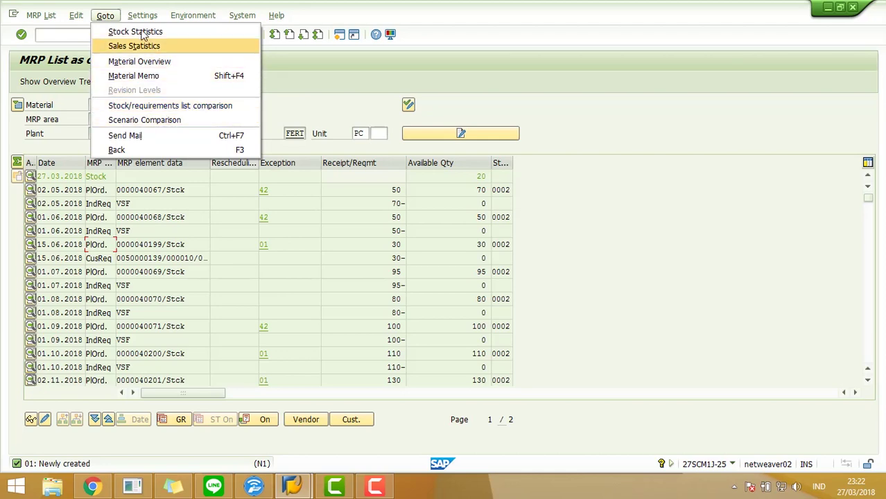
left_click(335, 109)
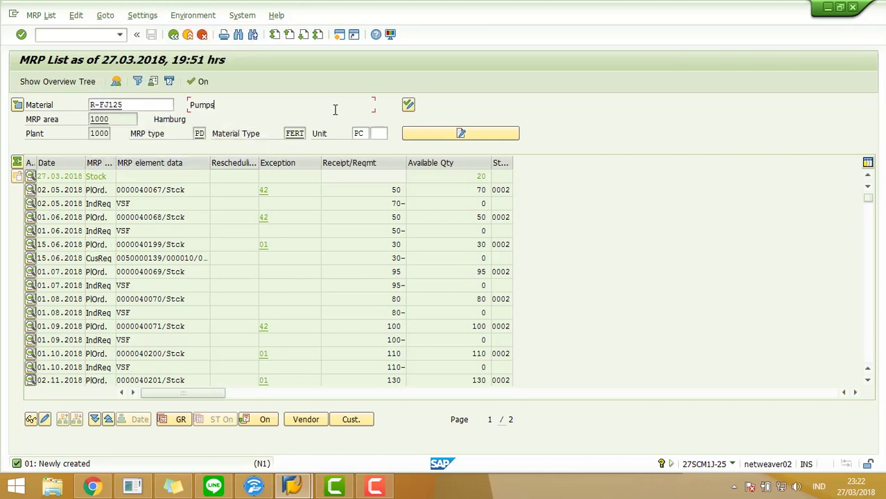
- Show the overview tree and expand the header details of the MRP list to display the stocks/coverage data for R-FJ125
left_click(61, 85)
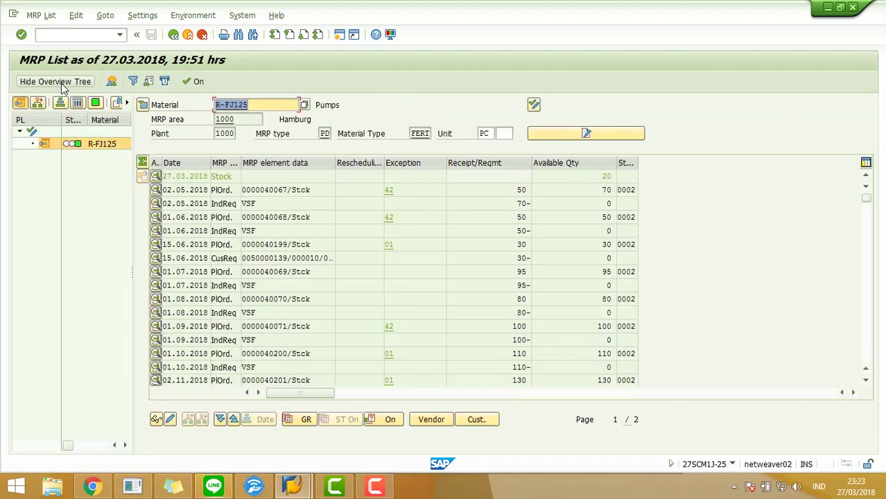
left_click(144, 105)
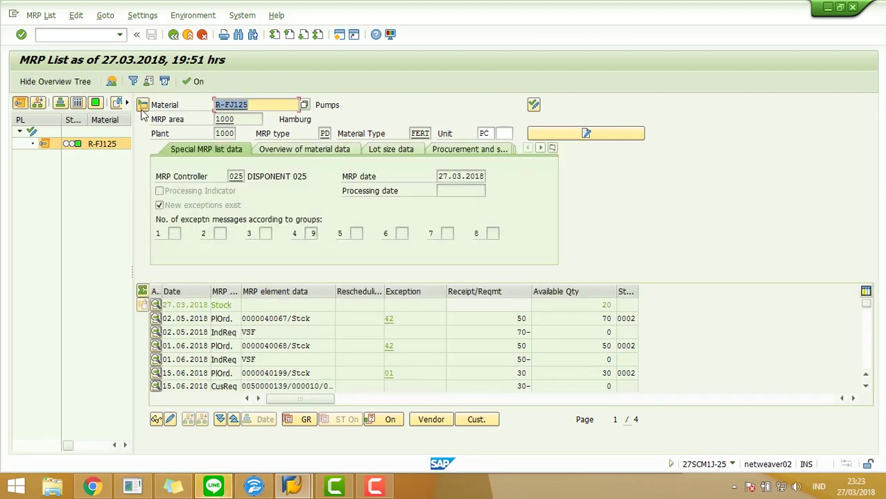
left_click(540, 149)
left_click(540, 148)
left_click(540, 149)
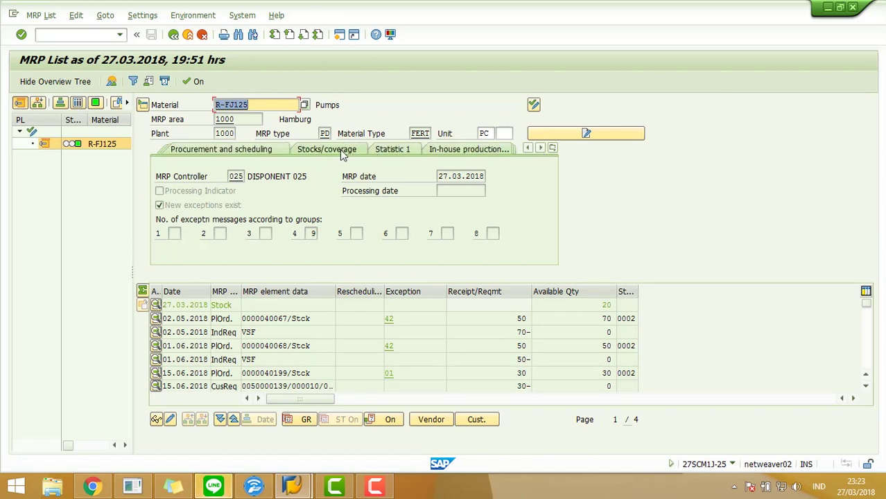
left_click(342, 151)
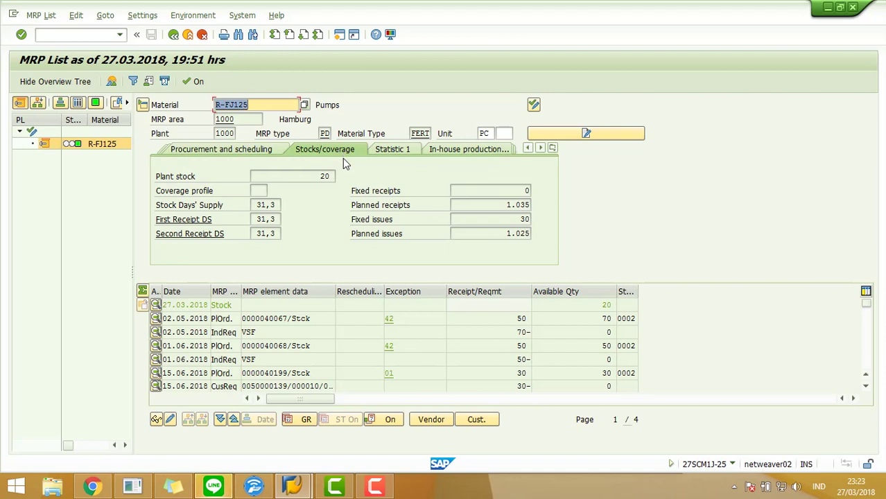
- Review the plant stock, stock days' supply, and first and second receipt days' supply of R-FJ125
left_click(303, 177)
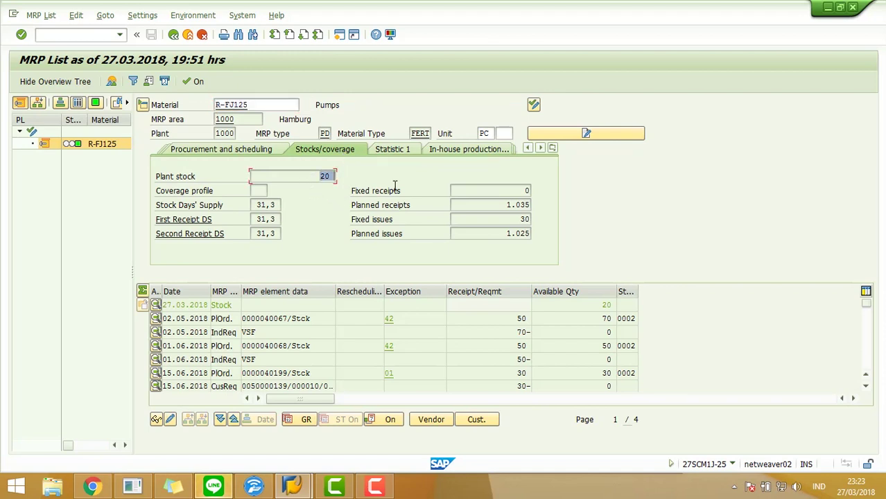
left_click(255, 205)
left_click(273, 220)
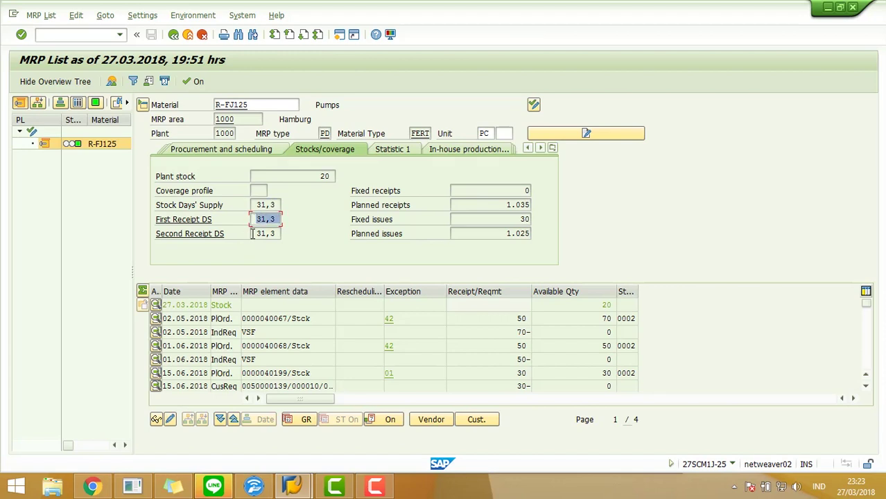
left_click(257, 234)
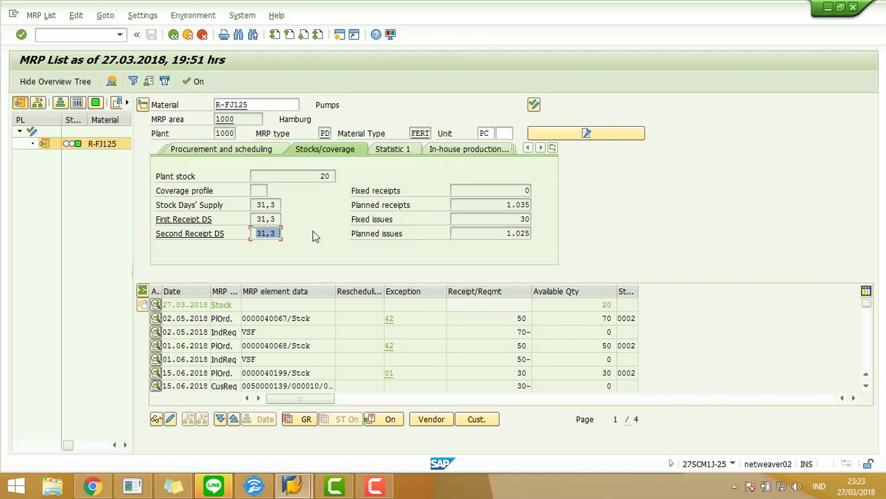
- Read the field help for the first and second receipt days' supply, then compare the stock and first receipt days' supply values
left_click(276, 219)
key("F1")
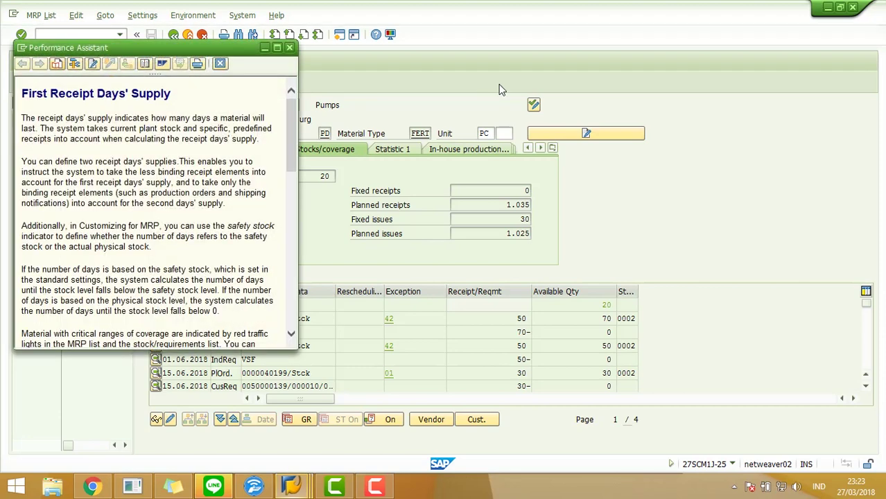
left_click(290, 47)
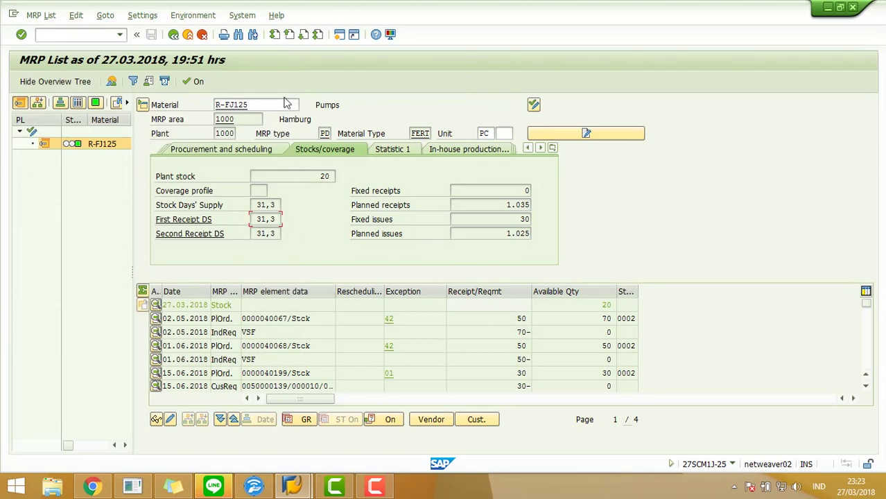
left_click(258, 233)
key("F1")
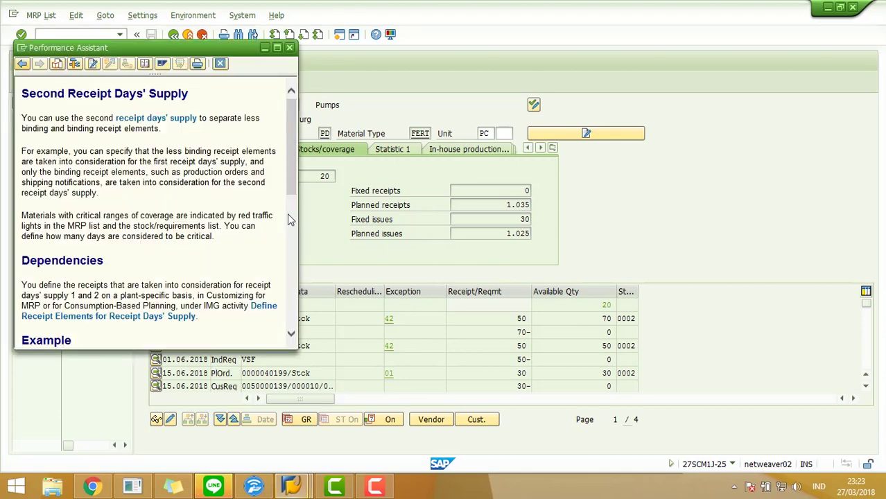
left_click(290, 47)
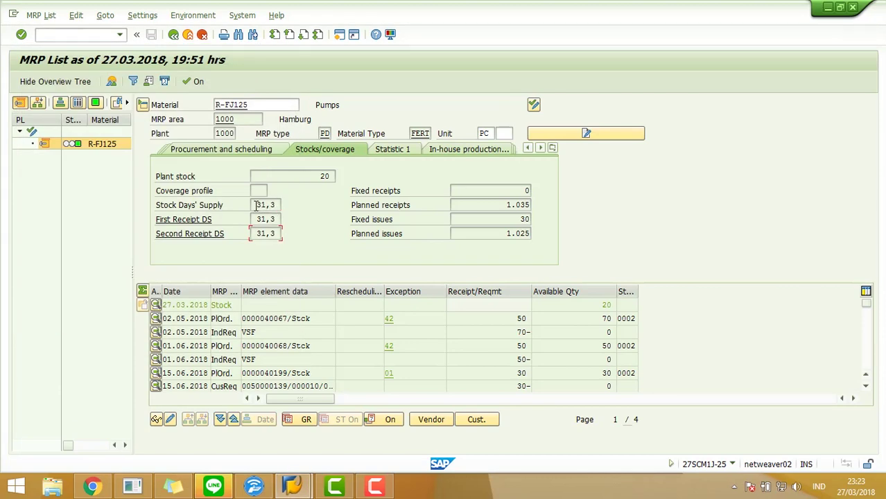
left_click_drag(255, 205, 296, 208)
left_click_drag(254, 219, 299, 221)
- Leave the individual MRP list and the collective material list, confirming the exit, and return to the SAP Easy Access overview
left_click(173, 35)
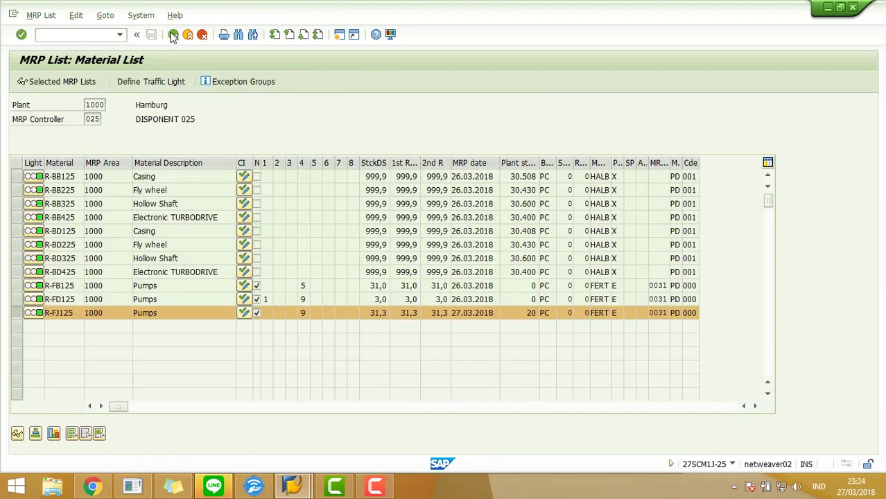
left_click(173, 35)
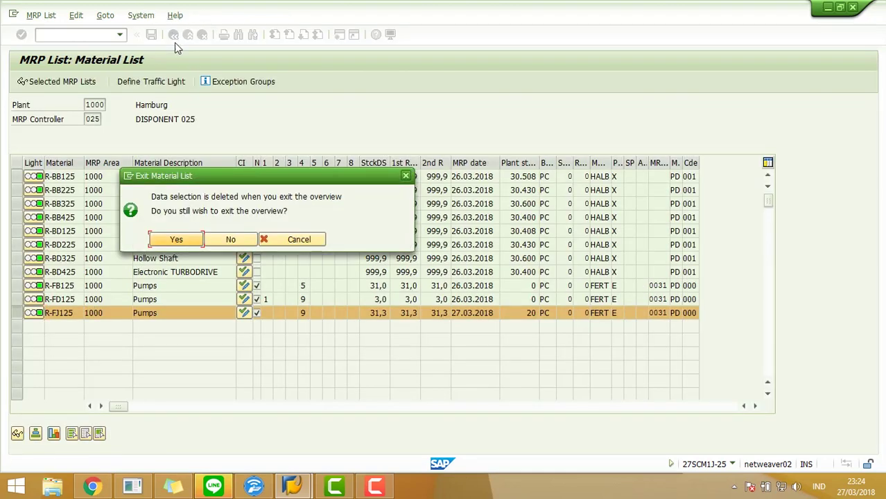
left_click(176, 240)
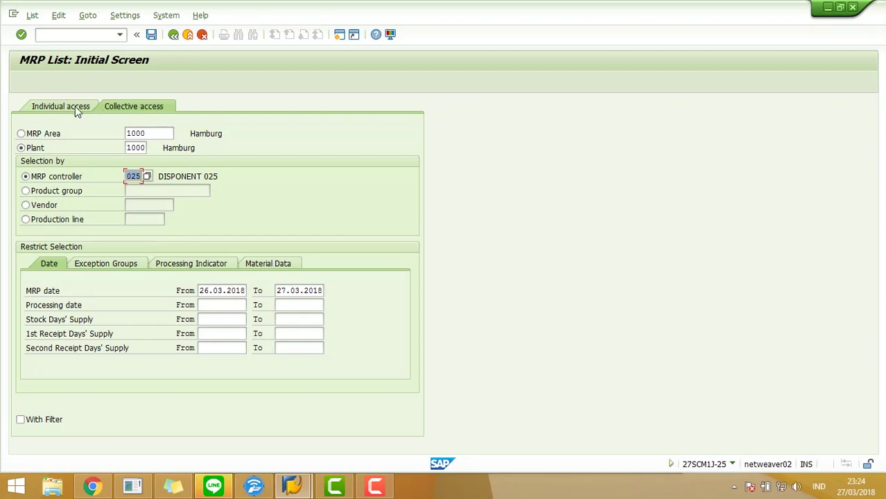
left_click(75, 106)
left_click(173, 38)
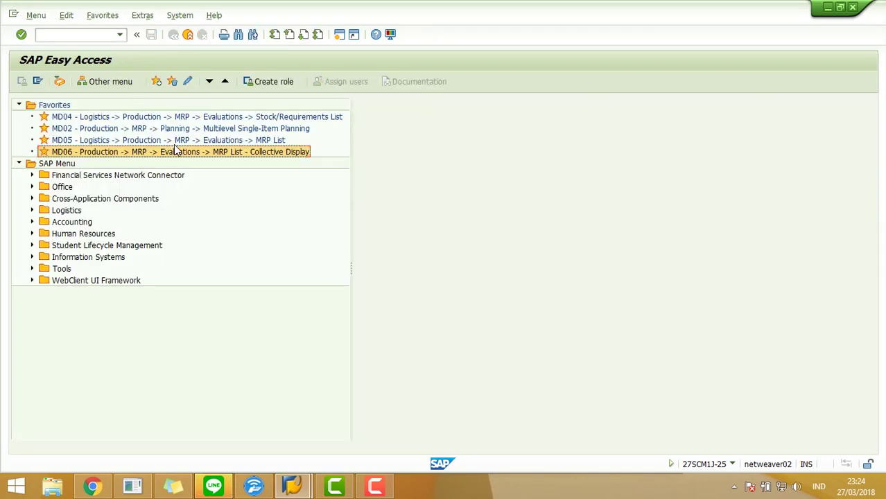
- Open the individual MRP list (MD05) for material R-FJ125 in plant 1000
left_click(198, 141)
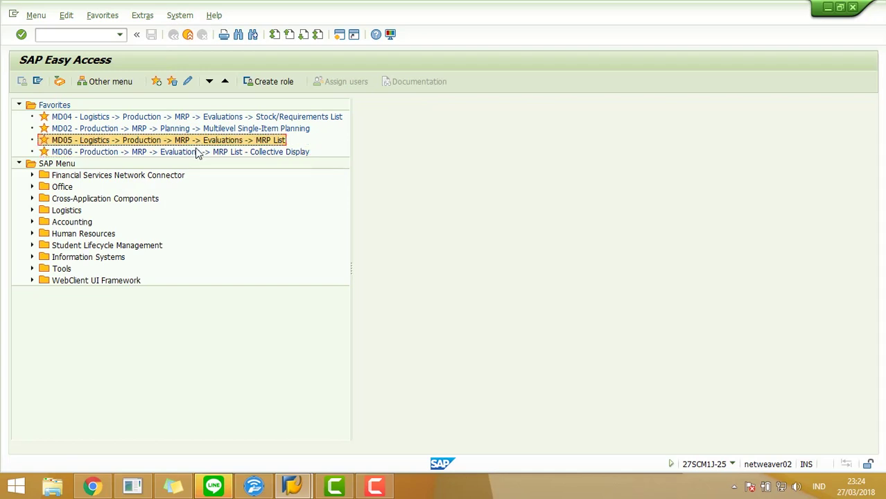
left_click(196, 151)
left_click(197, 142)
left_click(204, 151)
left_click(204, 142)
double_click(210, 141)
key("Return")
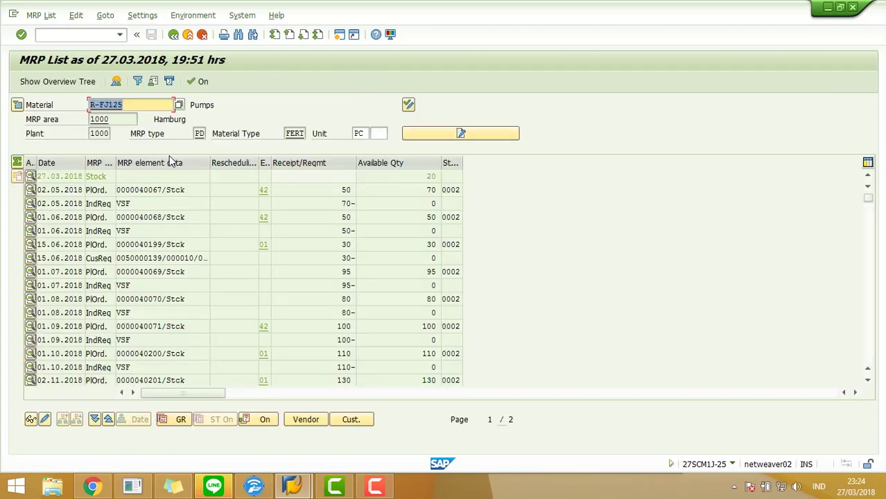
- Examine the planned orders and requirements in the MRP list, focusing on the 02.05.2018 receipt element, then exit the list
left_click(105, 190)
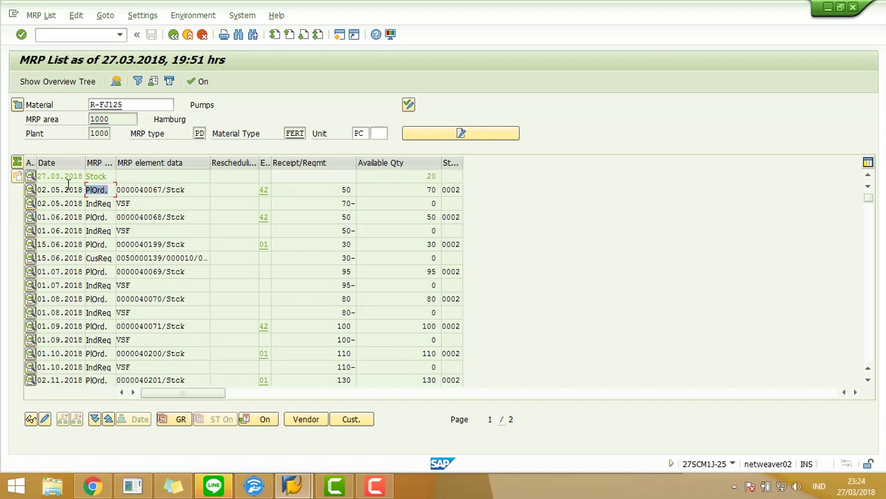
scroll(248, 237, "down", 4)
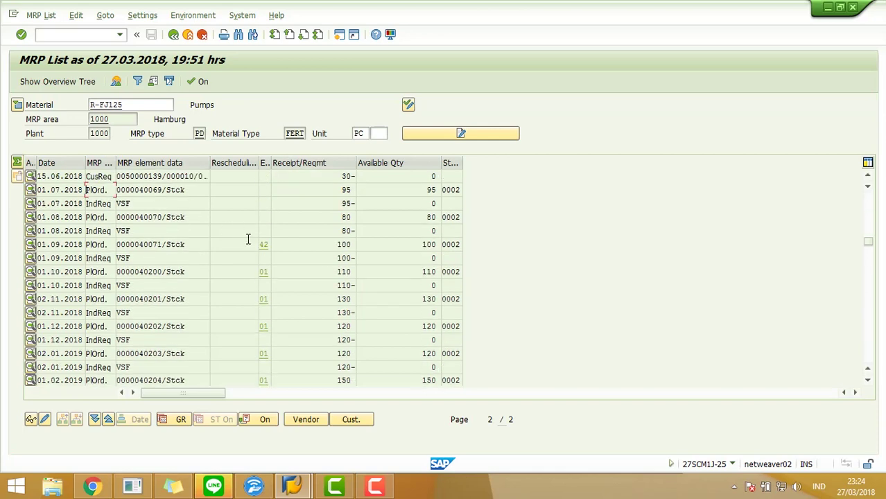
scroll(251, 240, "up", 2)
scroll(251, 241, "down", 2)
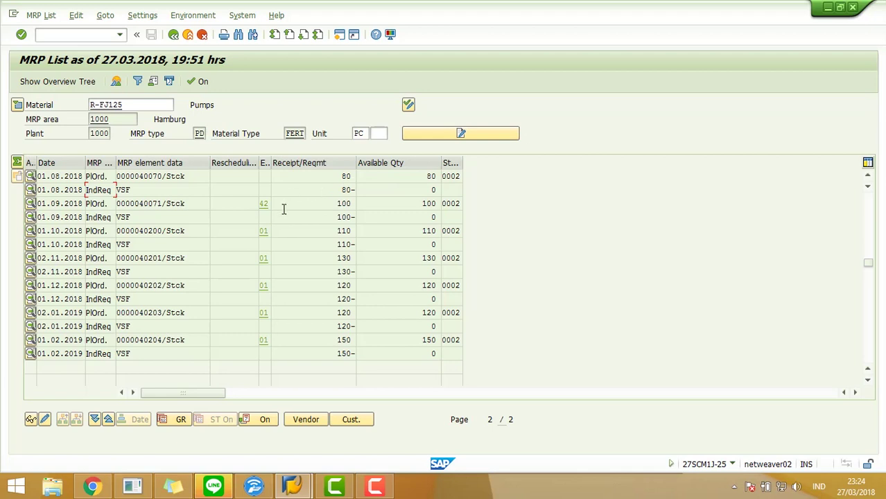
scroll(110, 183, "up", 4)
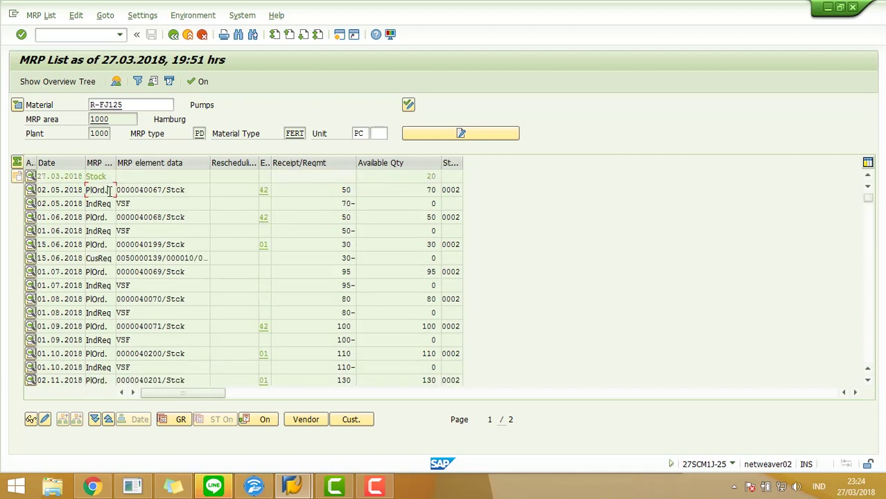
left_click_drag(109, 190, 86, 190)
left_click(173, 35)
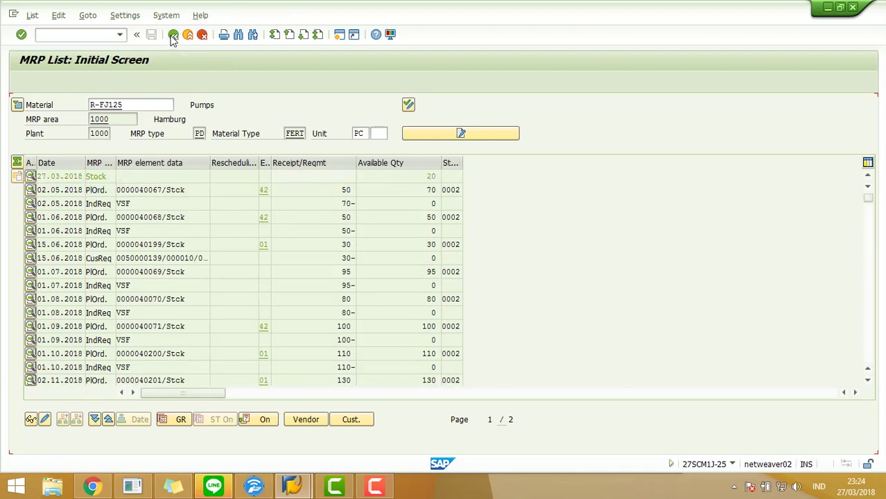
left_click(173, 35)
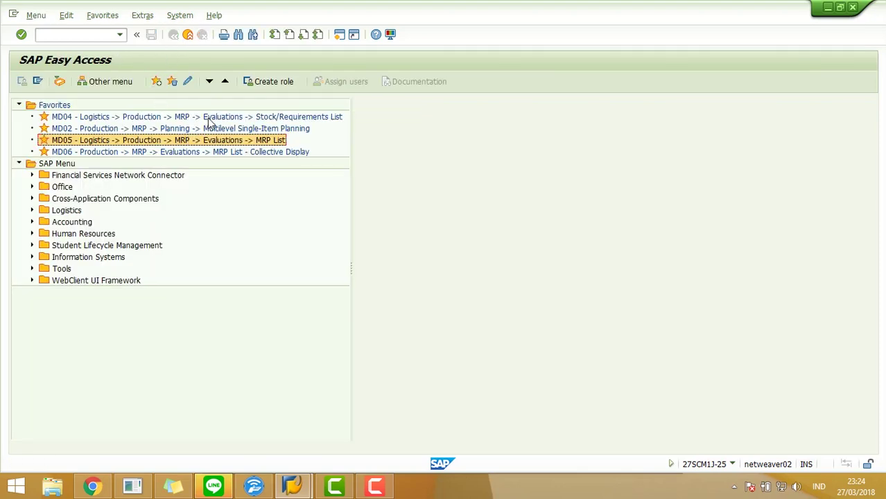
- Open the stock/requirements list (MD04) for R-FJ125, check the MRP element type of the 02.05.2018 receipt, and exit the list
double_click(208, 116)
key("Return")
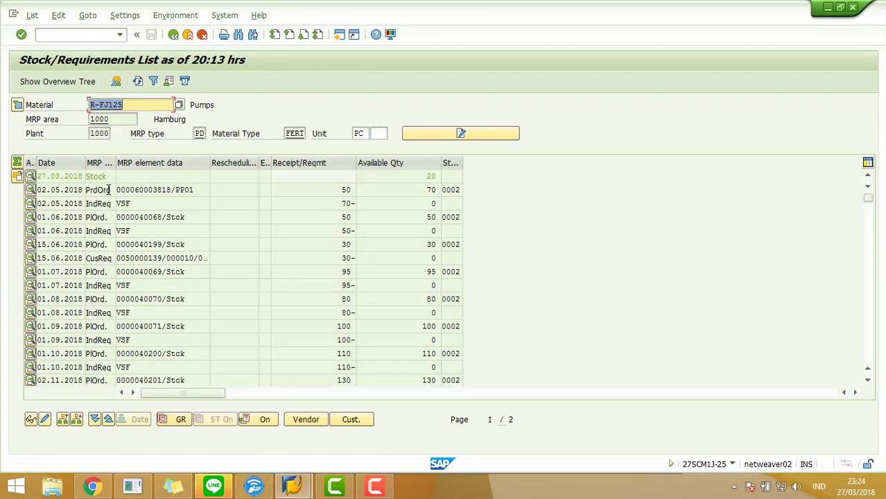
left_click(111, 190)
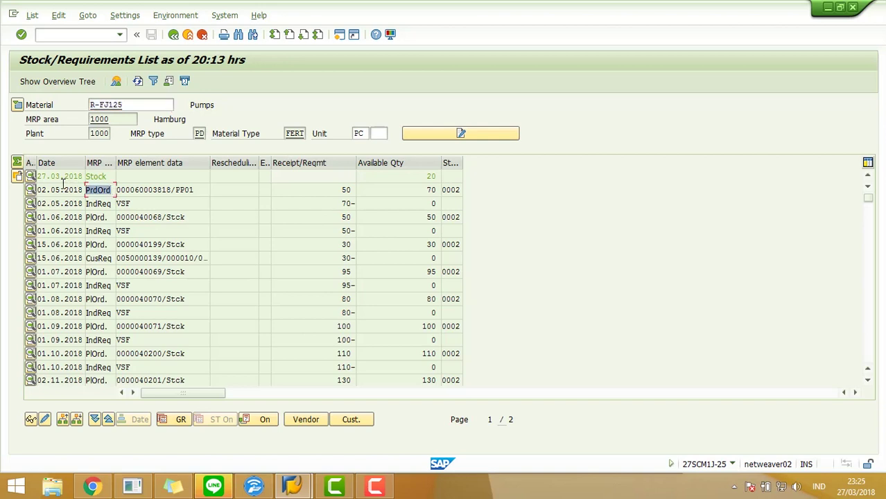
double_click(110, 190)
left_click(173, 34)
left_click(174, 38)
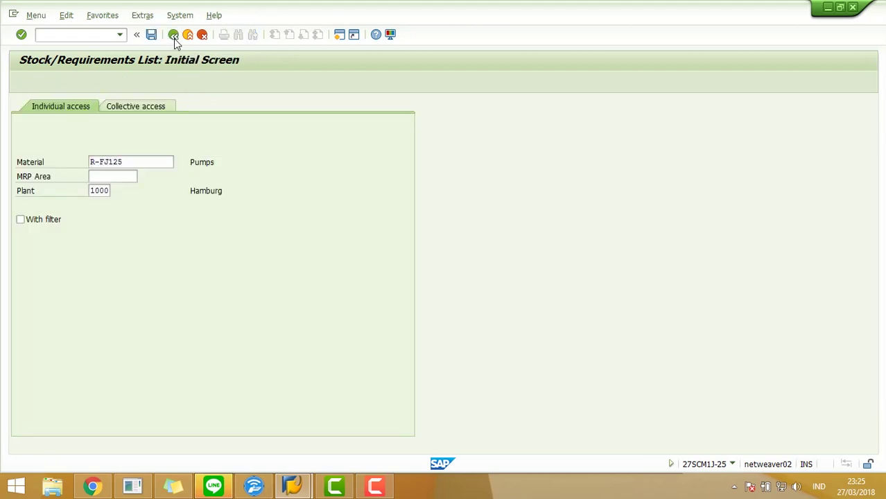
- Reopen the MRP list (MD05) for R-FJ125 and widen the MRP element column to show its full heading
double_click(197, 143)
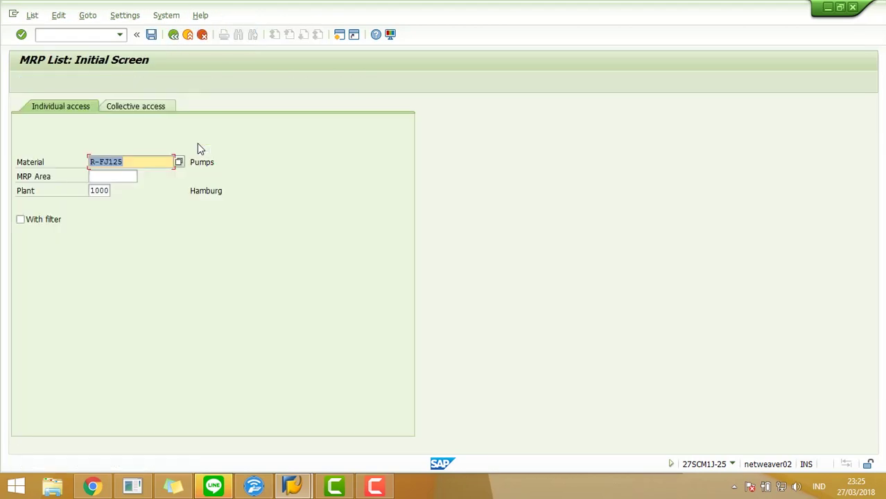
left_click(129, 162)
key("Return")
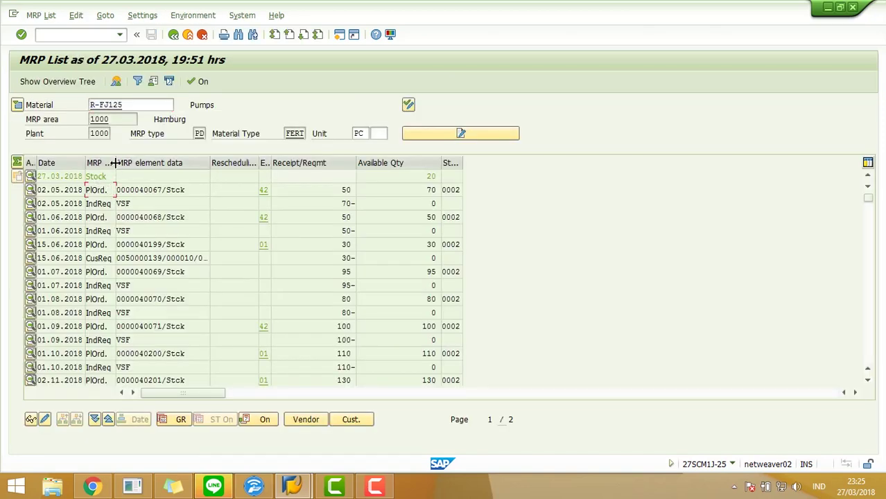
double_click(115, 163)
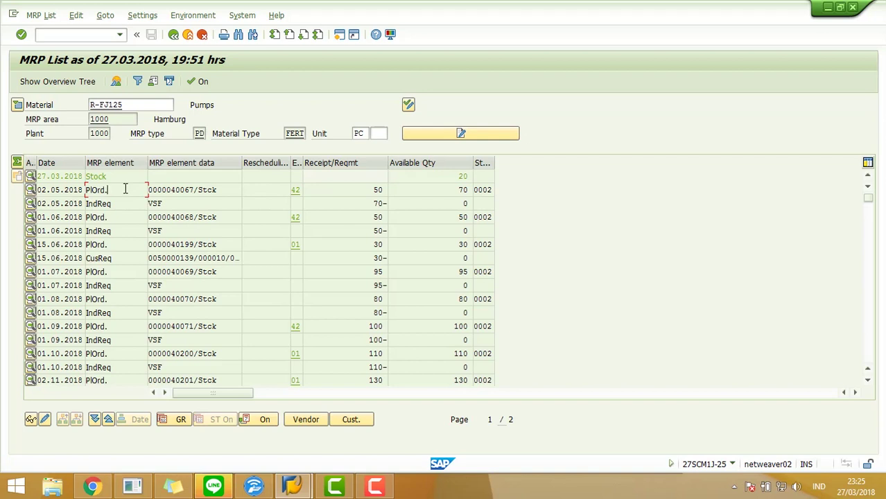
- Exit the MRP list and open multilevel single-item planning (MD02)
left_click(175, 41)
left_click(174, 42)
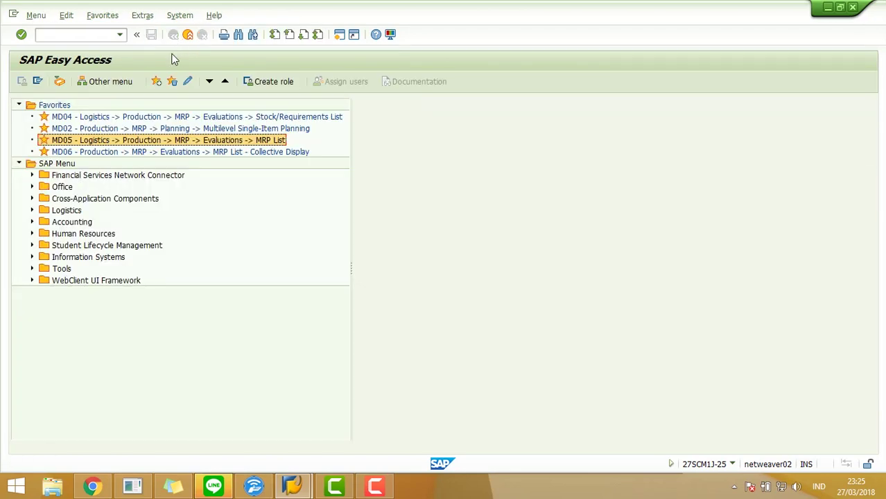
left_click(169, 130)
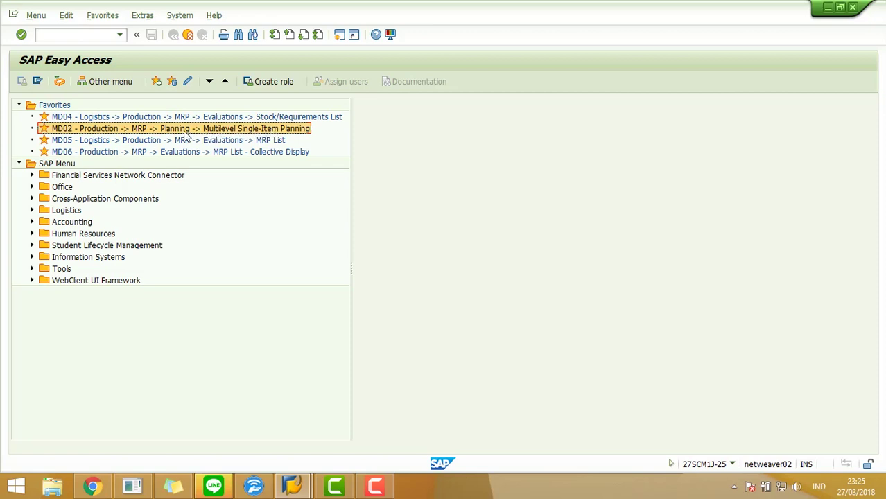
double_click(144, 130)
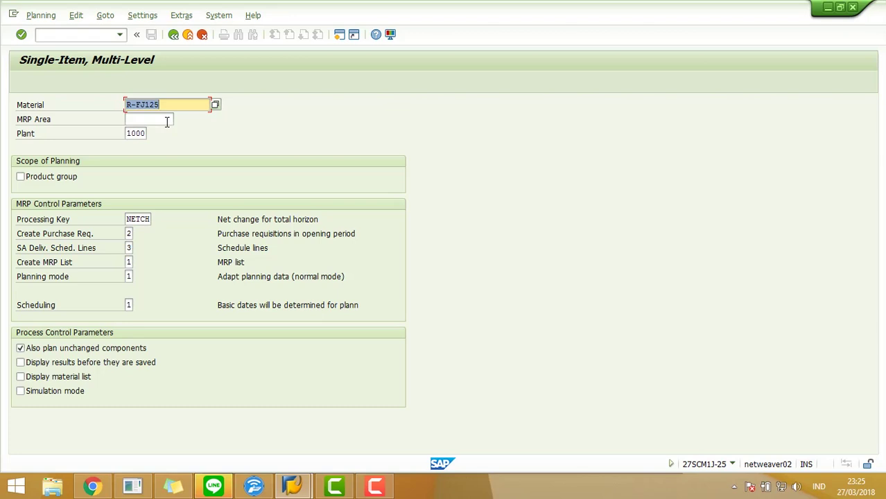
- Run multilevel single-item planning for R-FJ125 in plant 1000 with the preset parameters, and return to the start menu
key("Return")
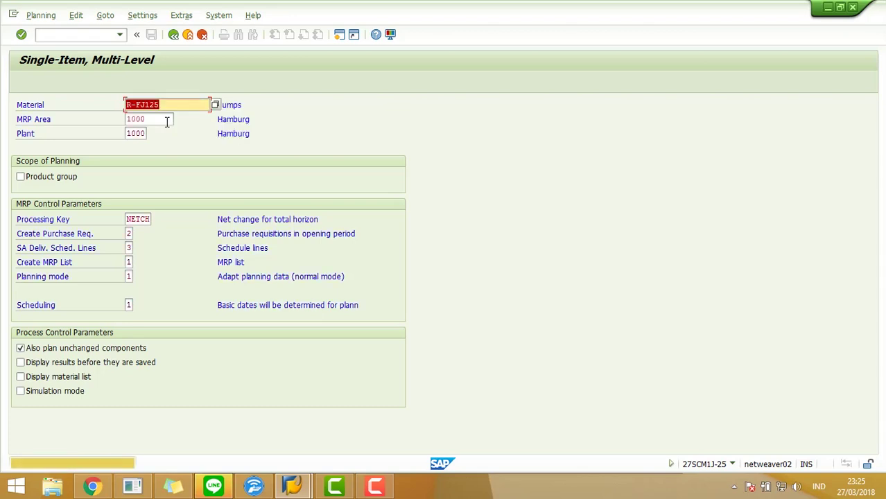
key("Return")
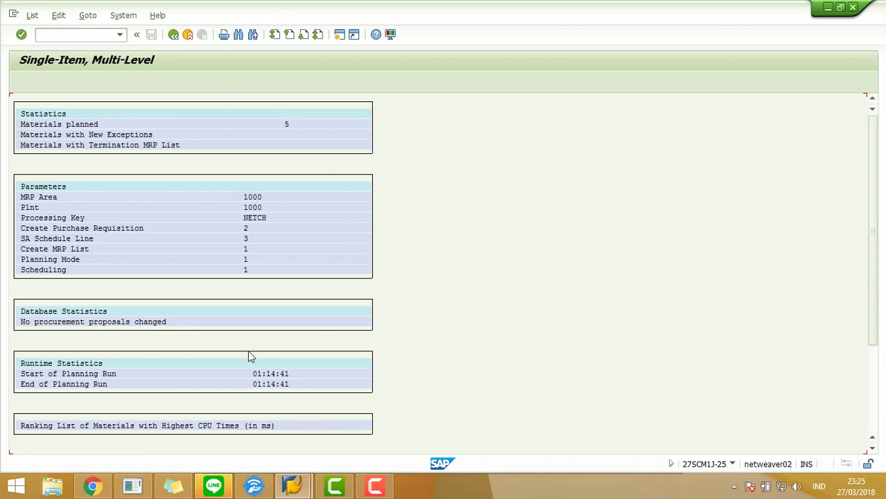
left_click(174, 37)
left_click(174, 38)
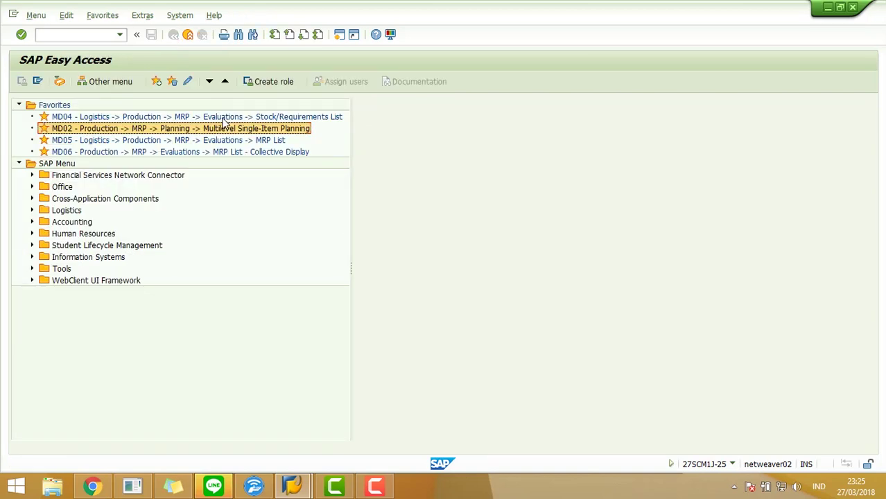
- Open the MRP list (MD05) for R-FJ125, check the MRP element type of the 02.05.2018 receipt, and exit the list
double_click(233, 141)
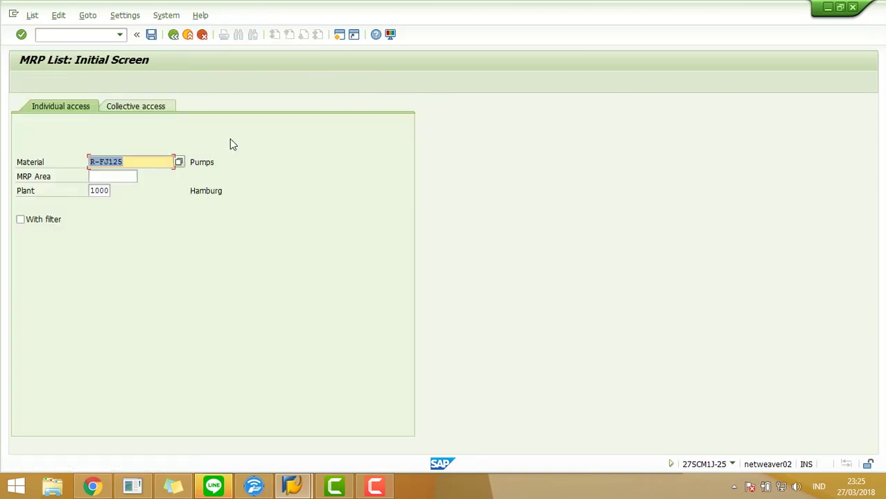
key("Return")
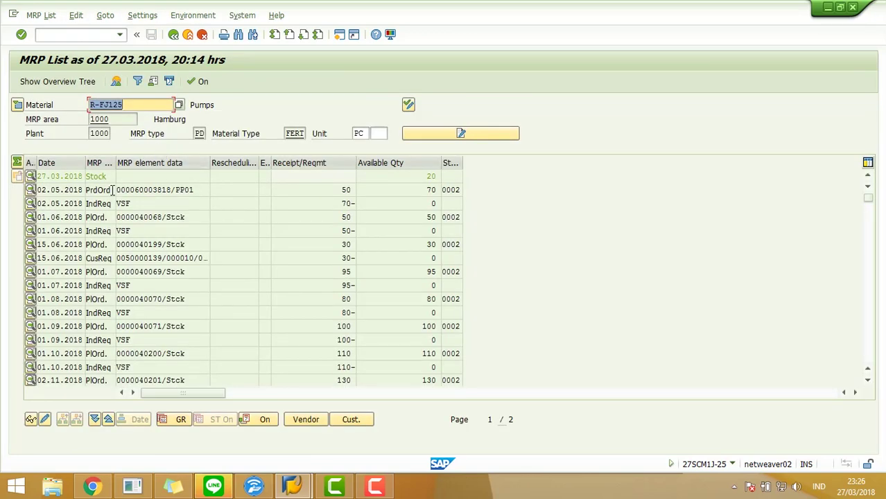
left_click_drag(112, 190, 88, 189)
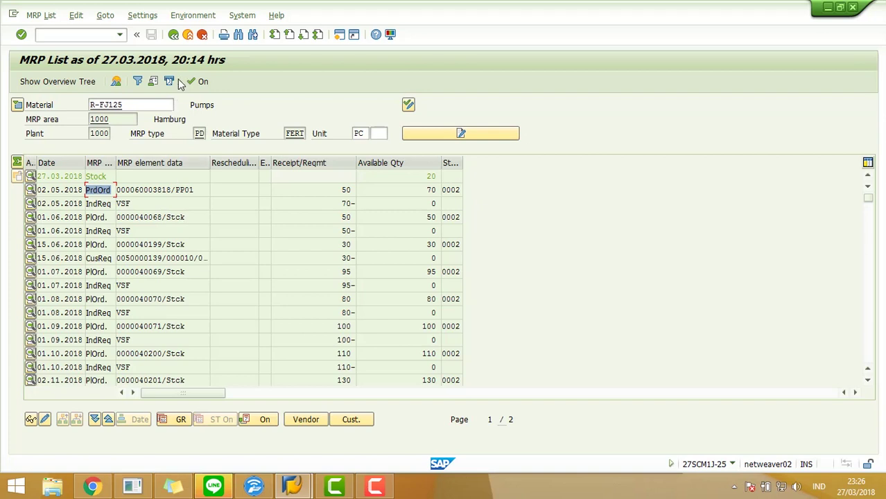
left_click(173, 34)
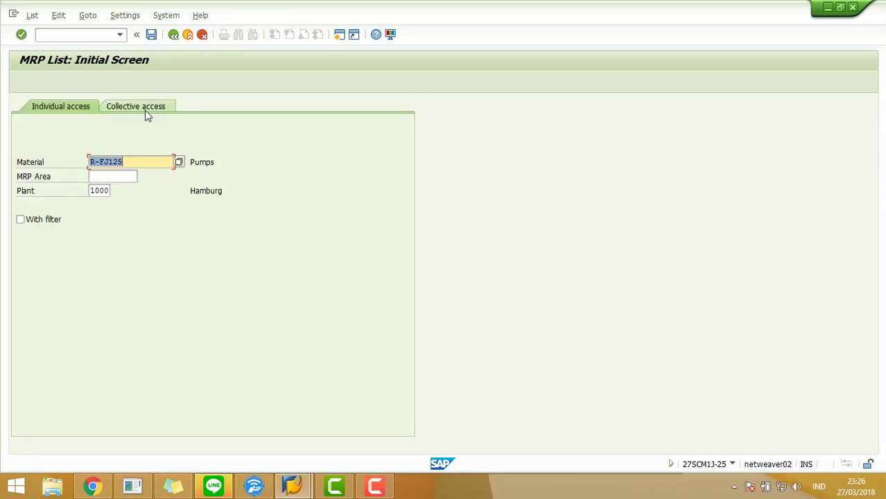
left_click(173, 40)
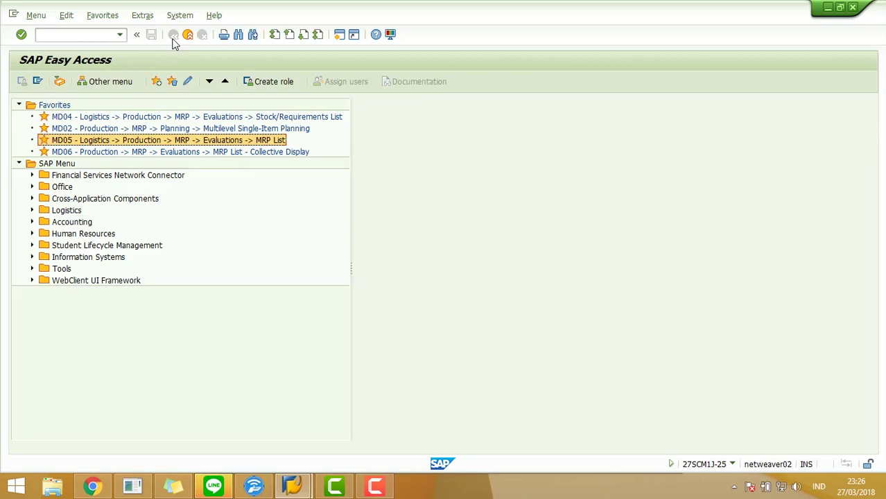
- Display the collective MRP list (MD06) for plant 1000, MRP controller 025, with MRP dates from 26.03.2018 to 27.03.2018
left_click(228, 153)
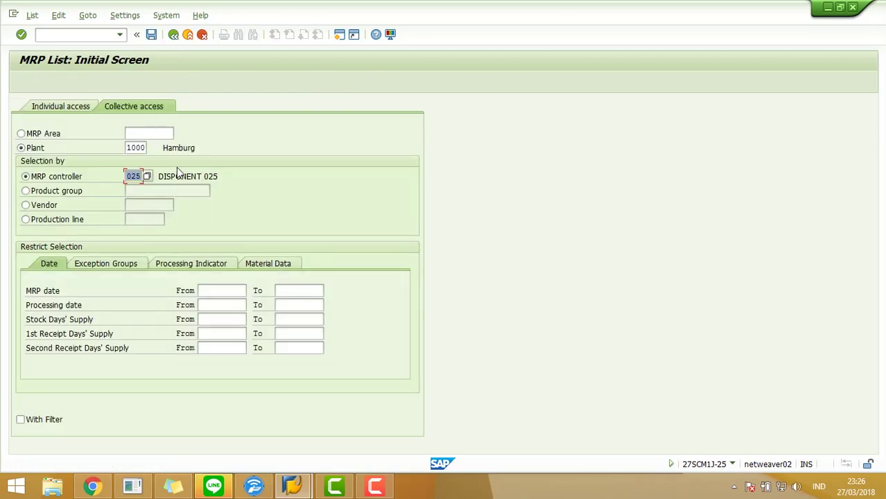
left_click(235, 292)
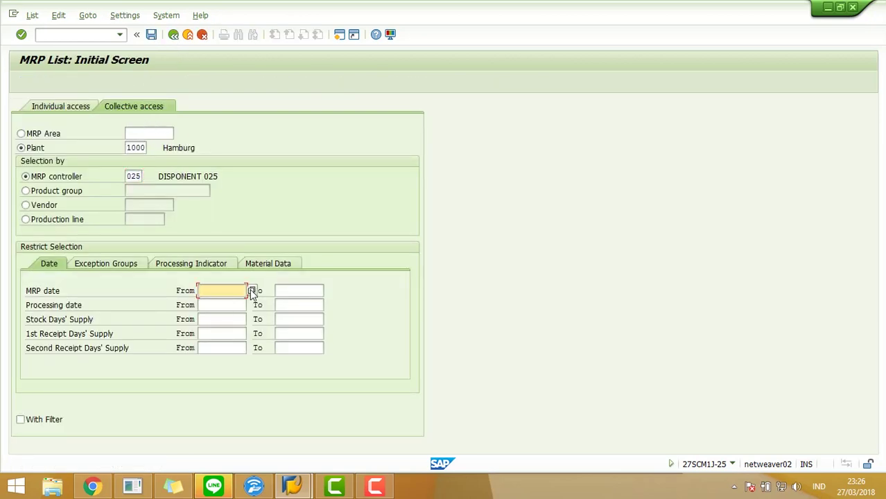
left_click(251, 290)
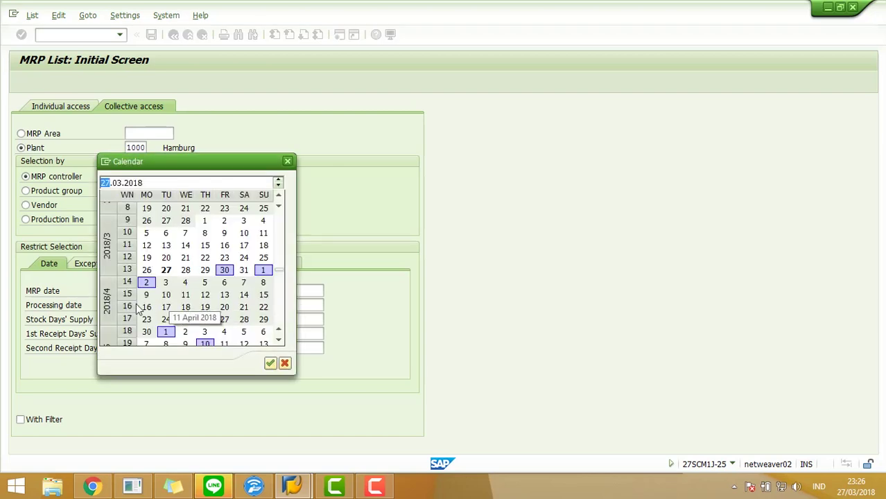
left_click(148, 282)
left_click(298, 291)
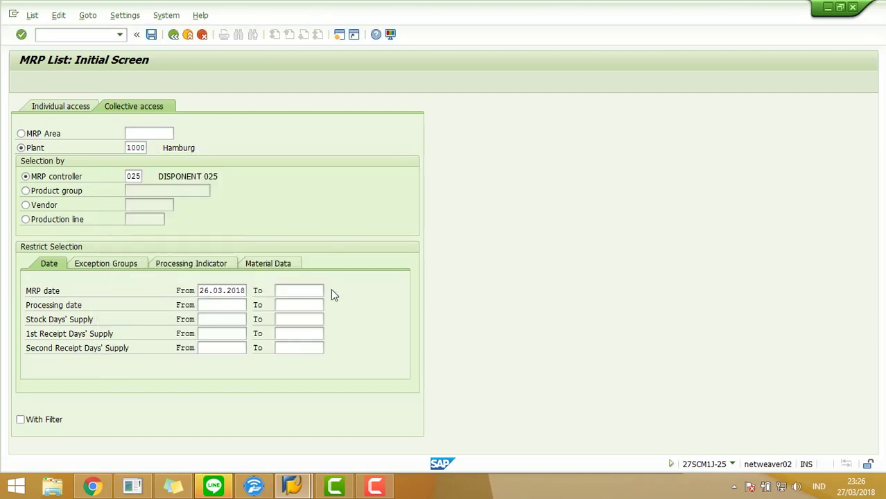
left_click(330, 290)
left_click(173, 274)
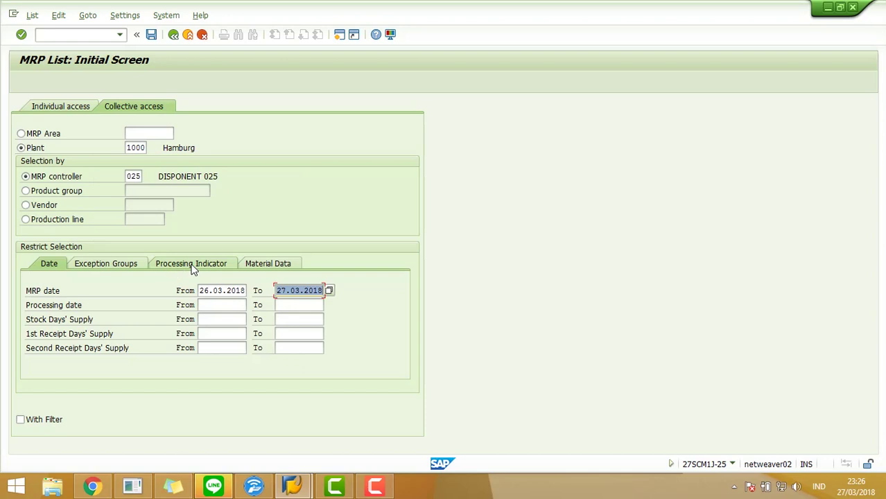
double_click(232, 291)
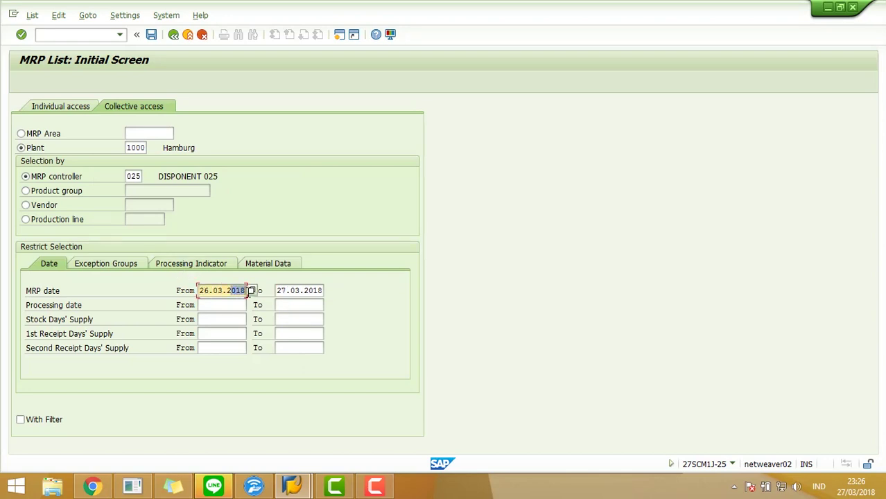
left_click_drag(289, 291, 353, 294)
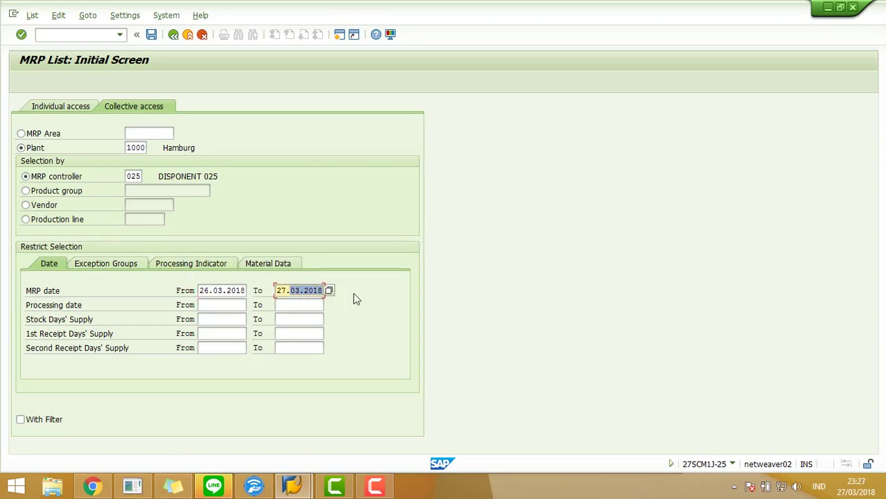
key("F8")
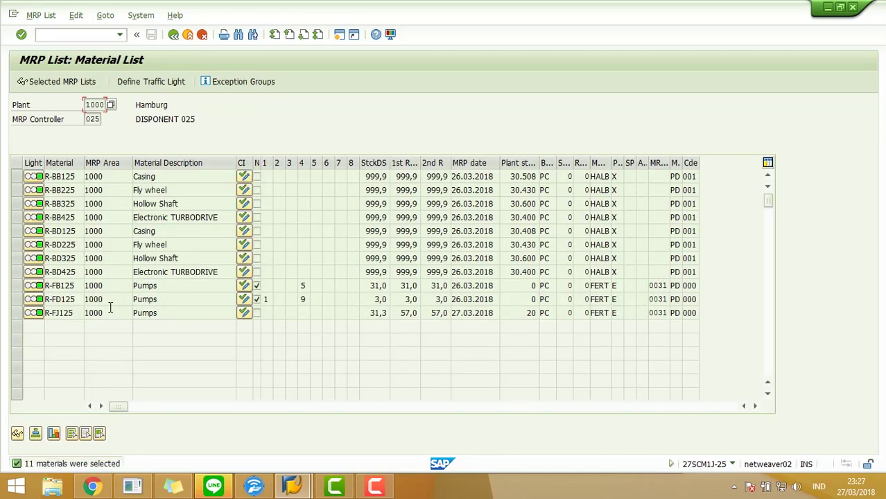
- Open the MRP list of R-FJ125 and check its first and second receipt days' supply in the stocks/coverage header details
double_click(59, 313)
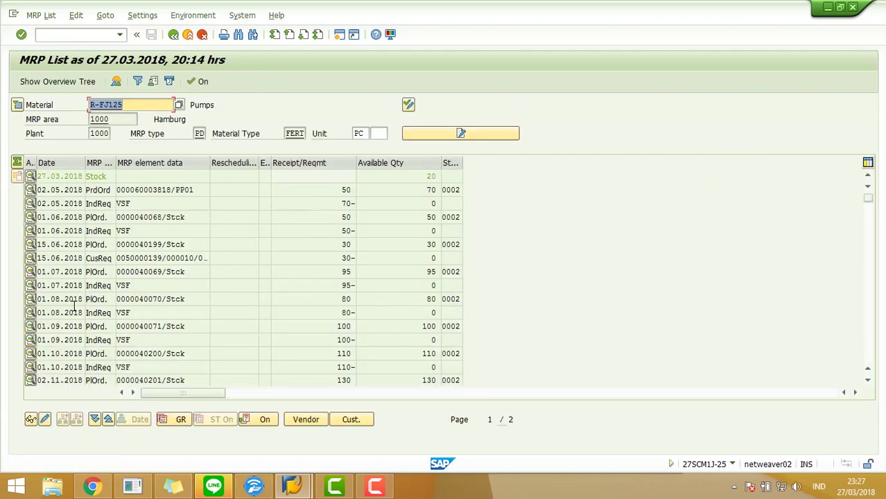
left_click(18, 107)
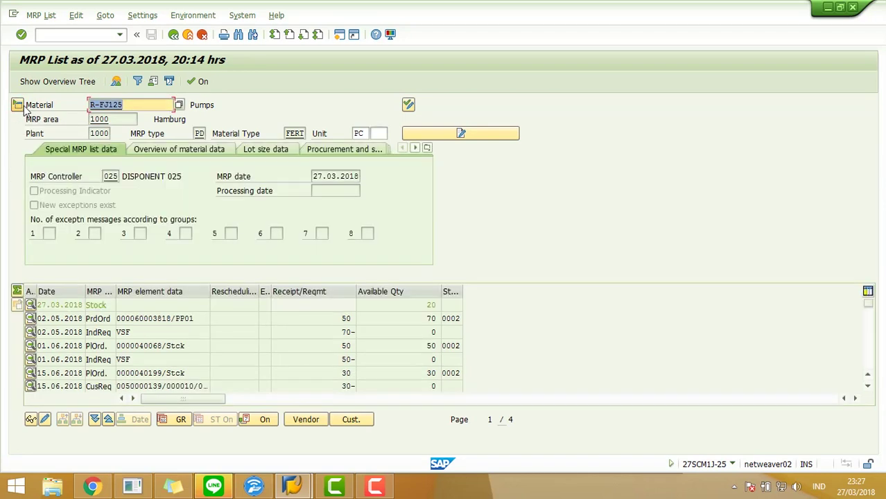
left_click(414, 148)
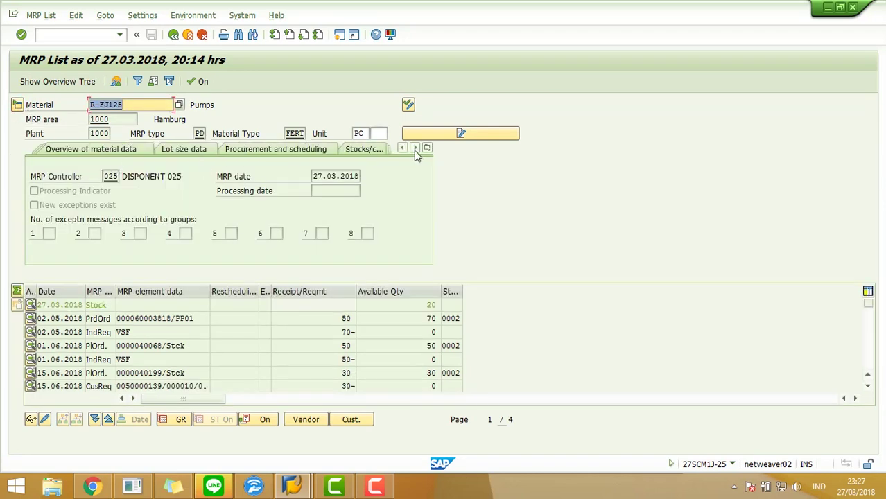
left_click(414, 149)
left_click(250, 154)
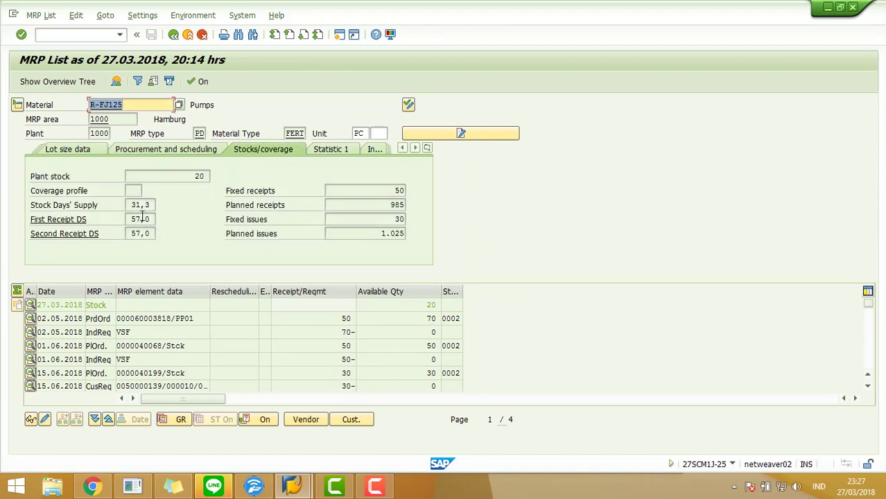
left_click_drag(131, 221, 174, 219)
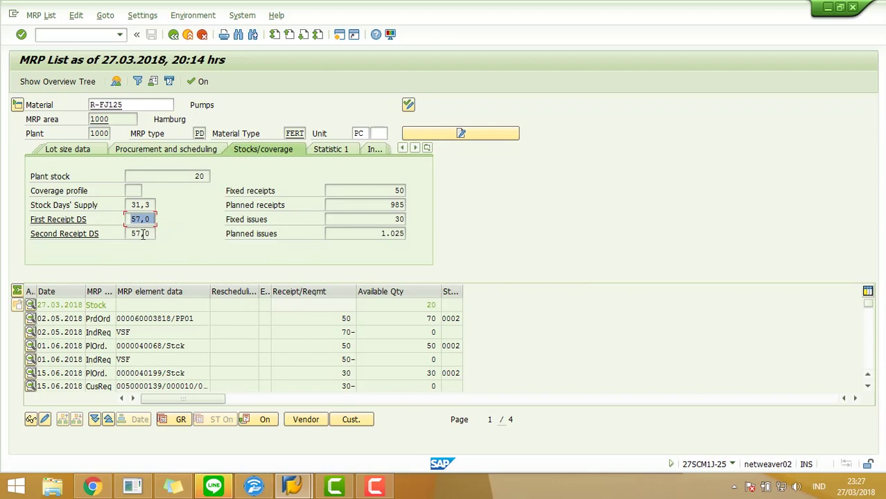
left_click_drag(132, 237, 173, 227)
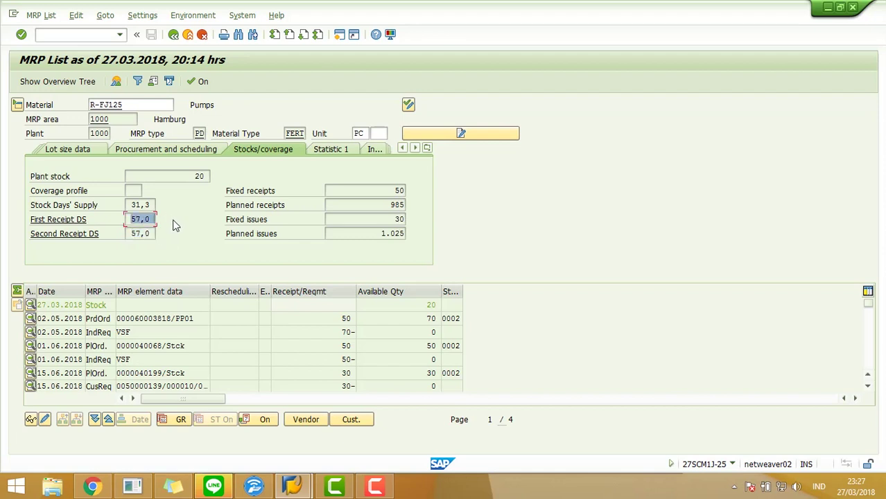